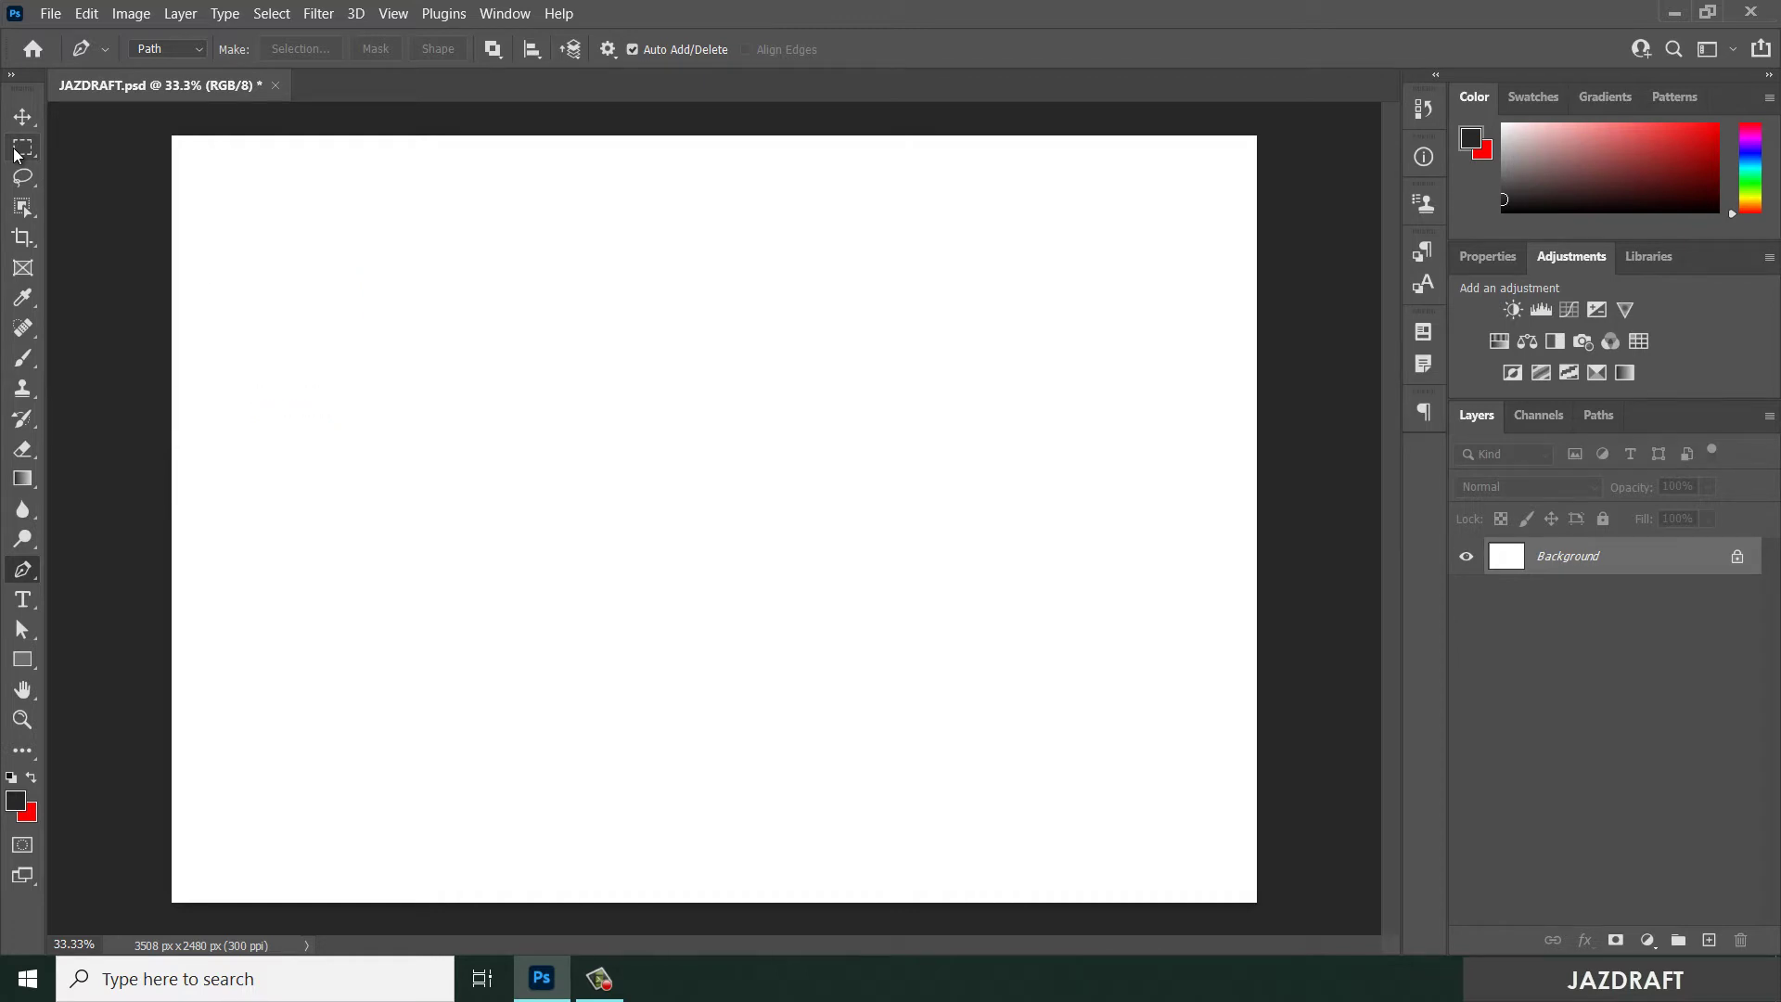
Switch to the Rectangular Marquee Tool from the marquee tool flyout
left_click(31, 149)
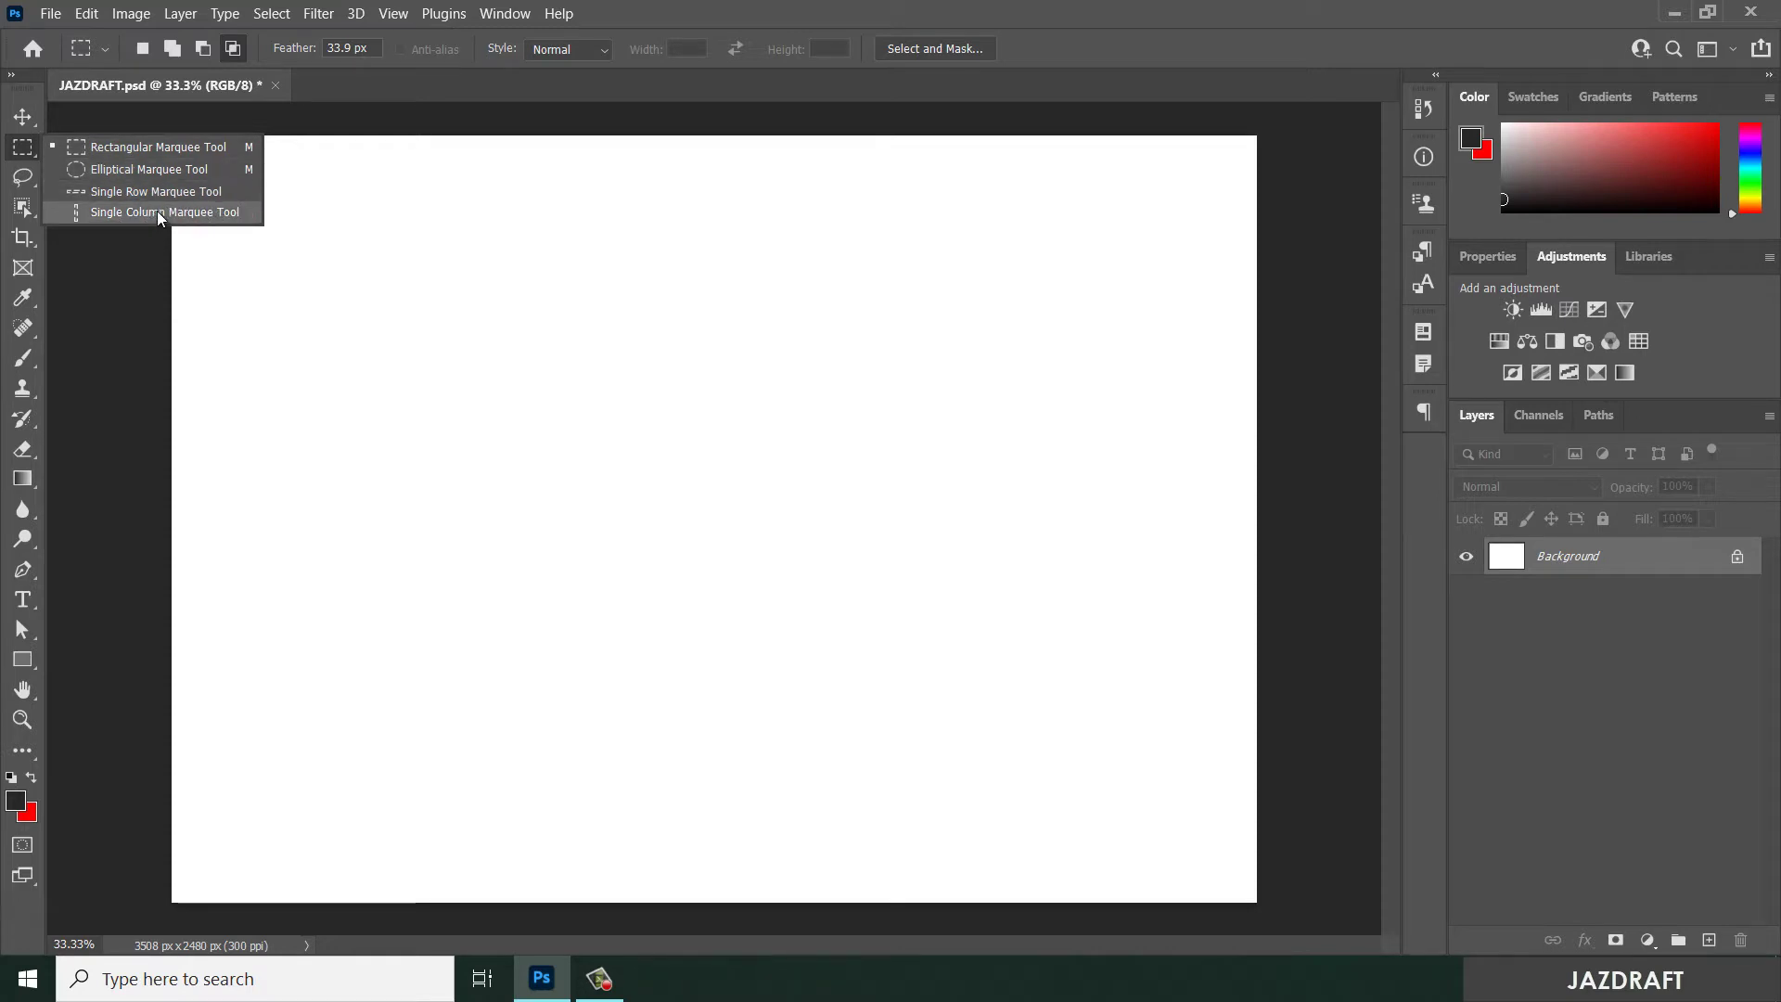
left_click(132, 147)
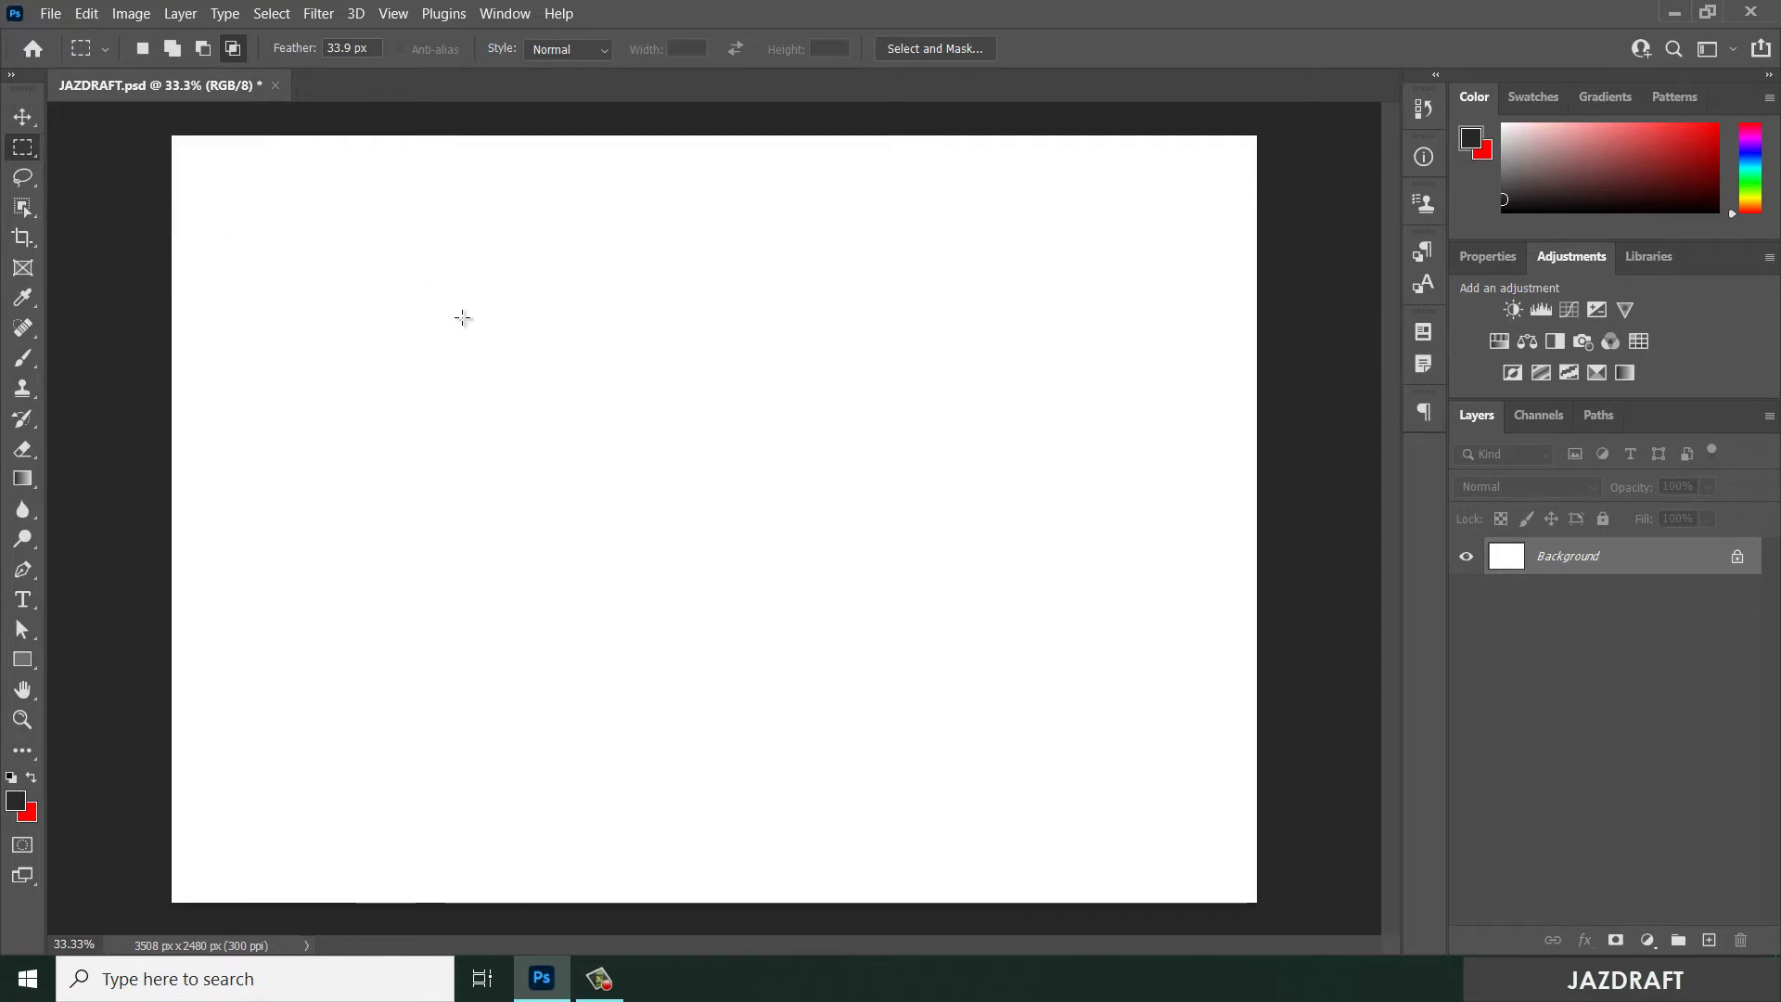
Draw a trial feathered rectangle across the upper canvas, reset Feather to 0 px, and deselect
left_click_drag(279, 216, 1166, 610)
left_click_drag(279, 51, 33, 54)
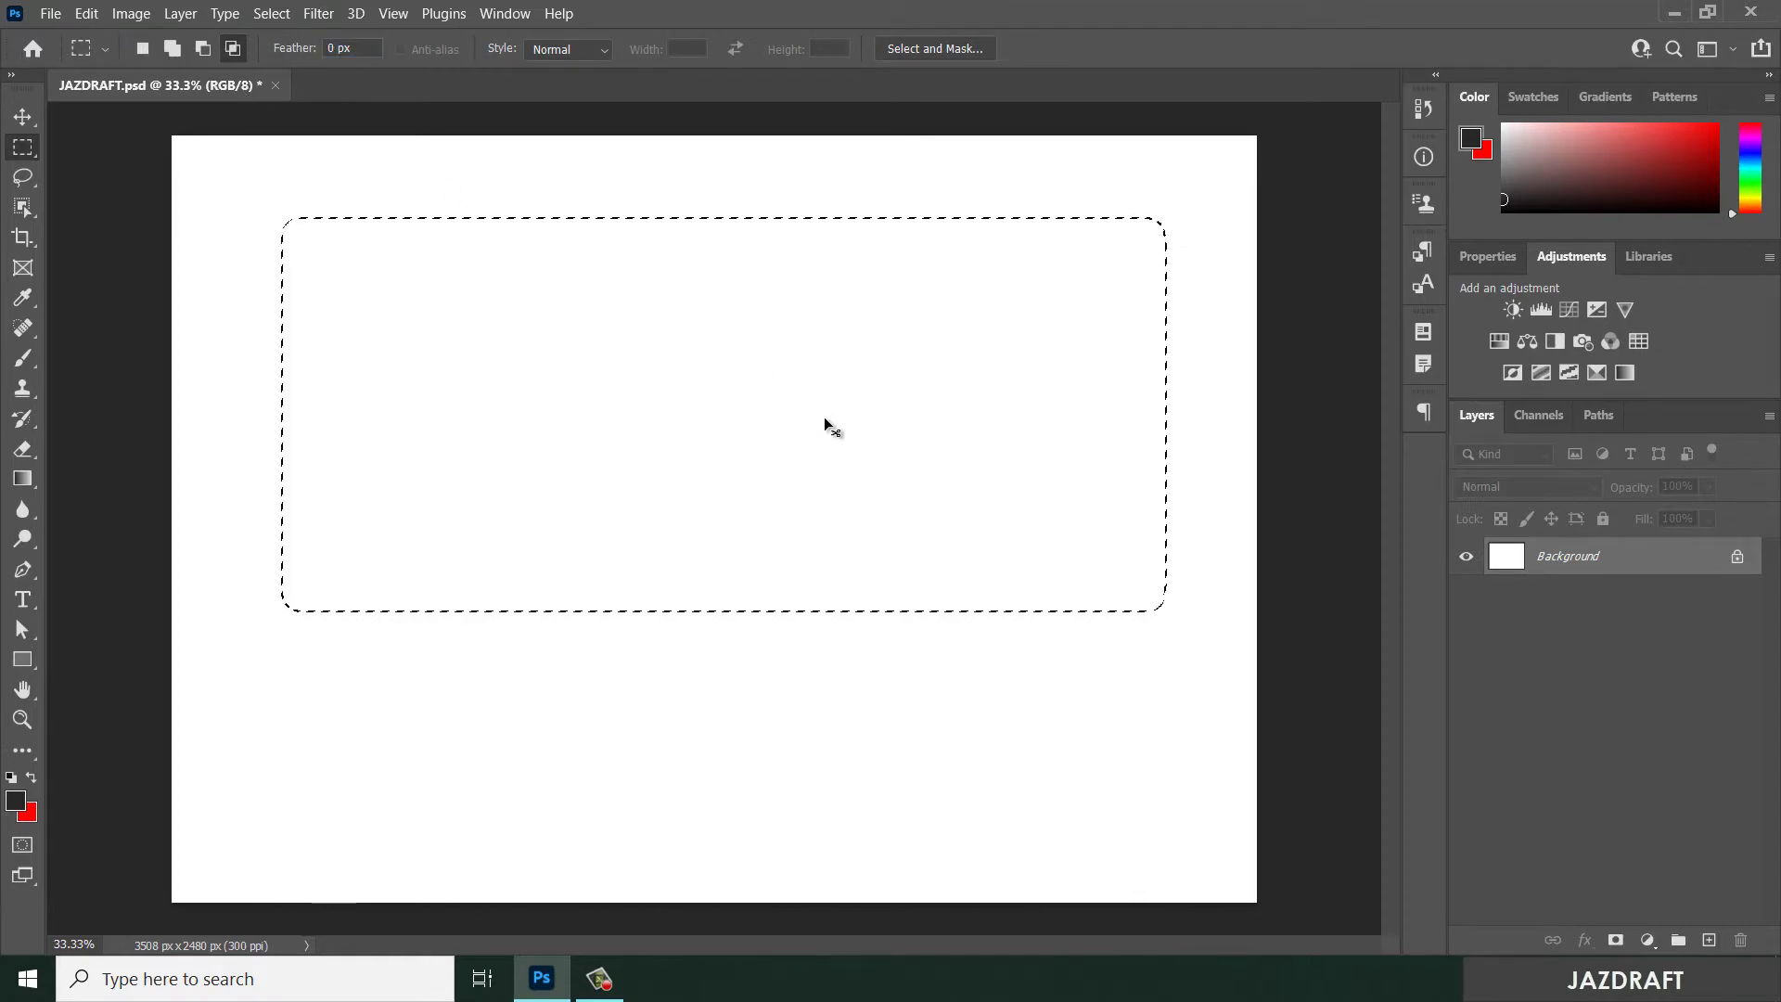
key("ctrl+d")
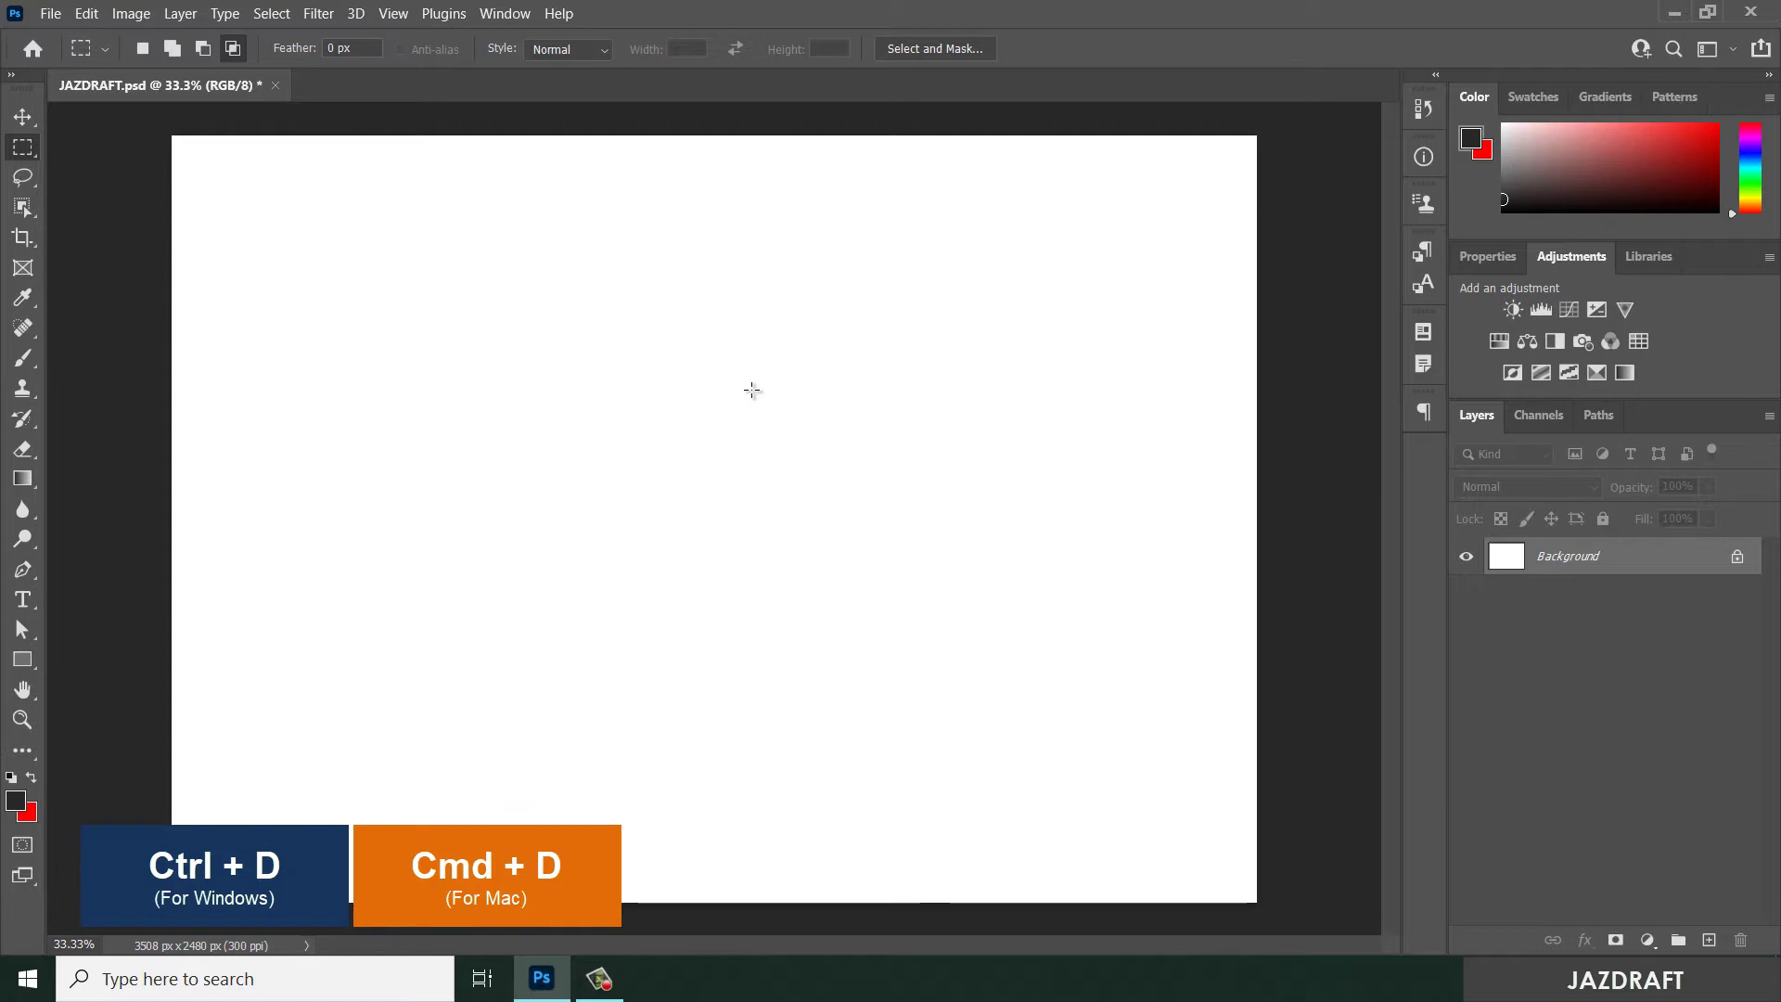
left_click(275, 14)
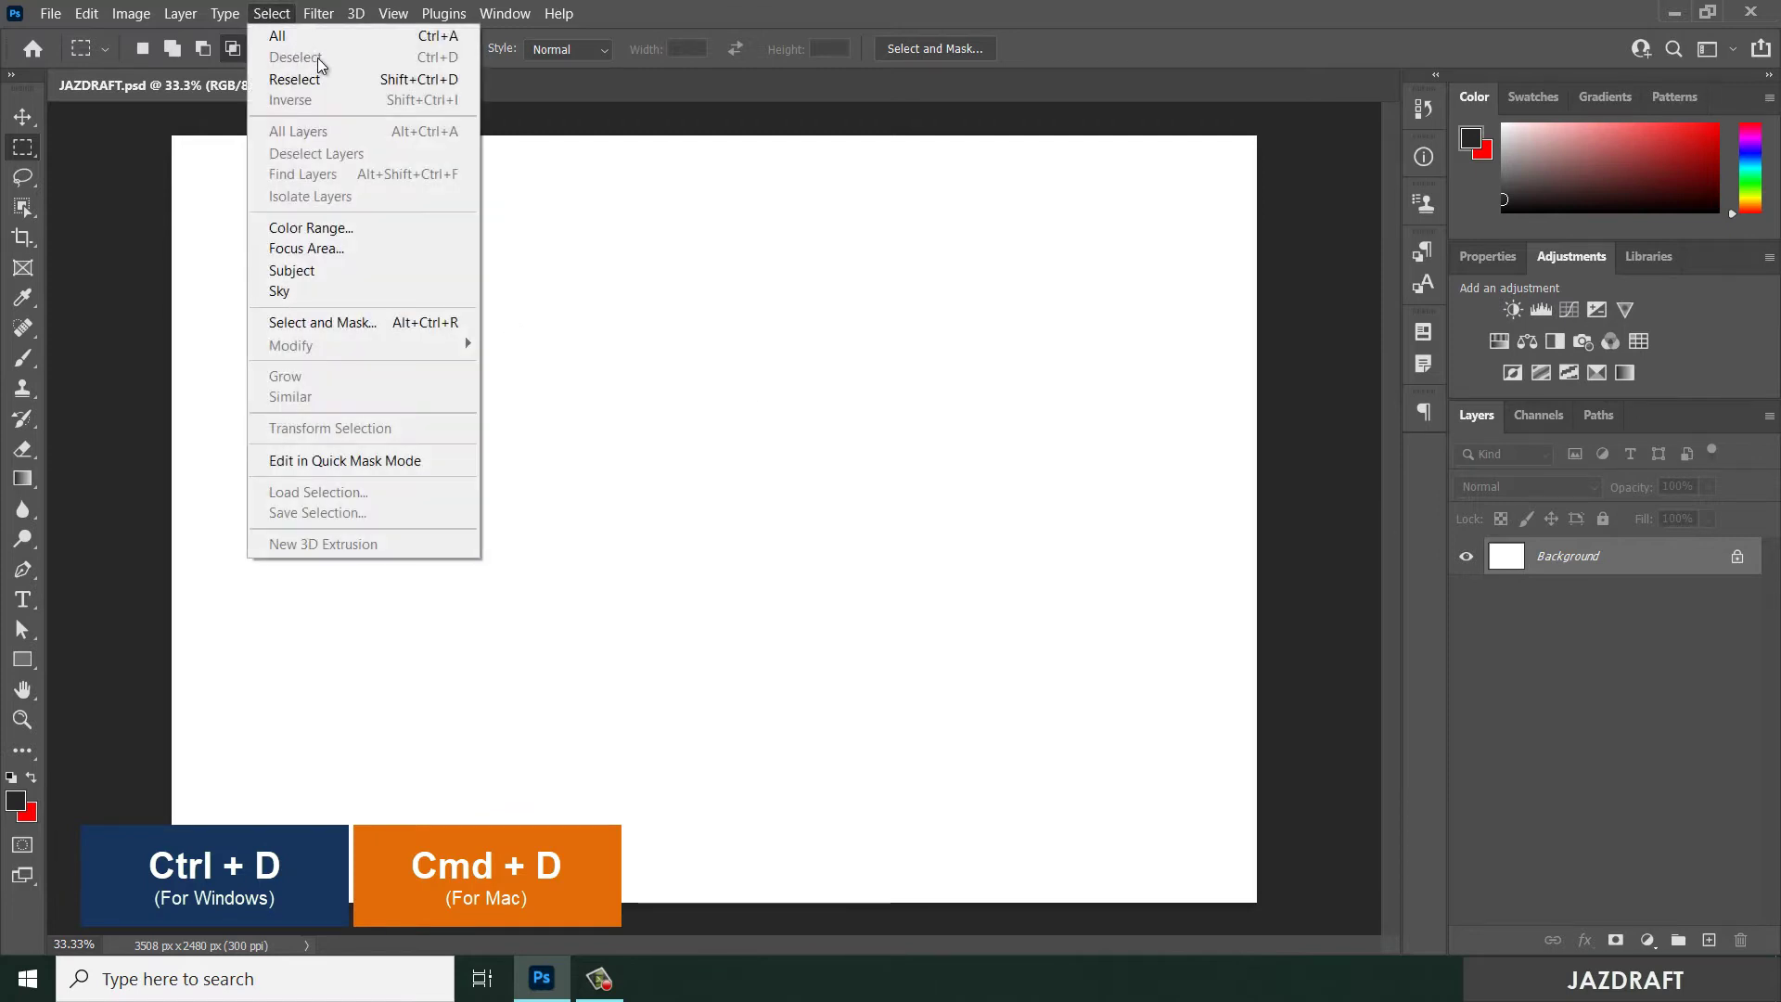
left_click(731, 13)
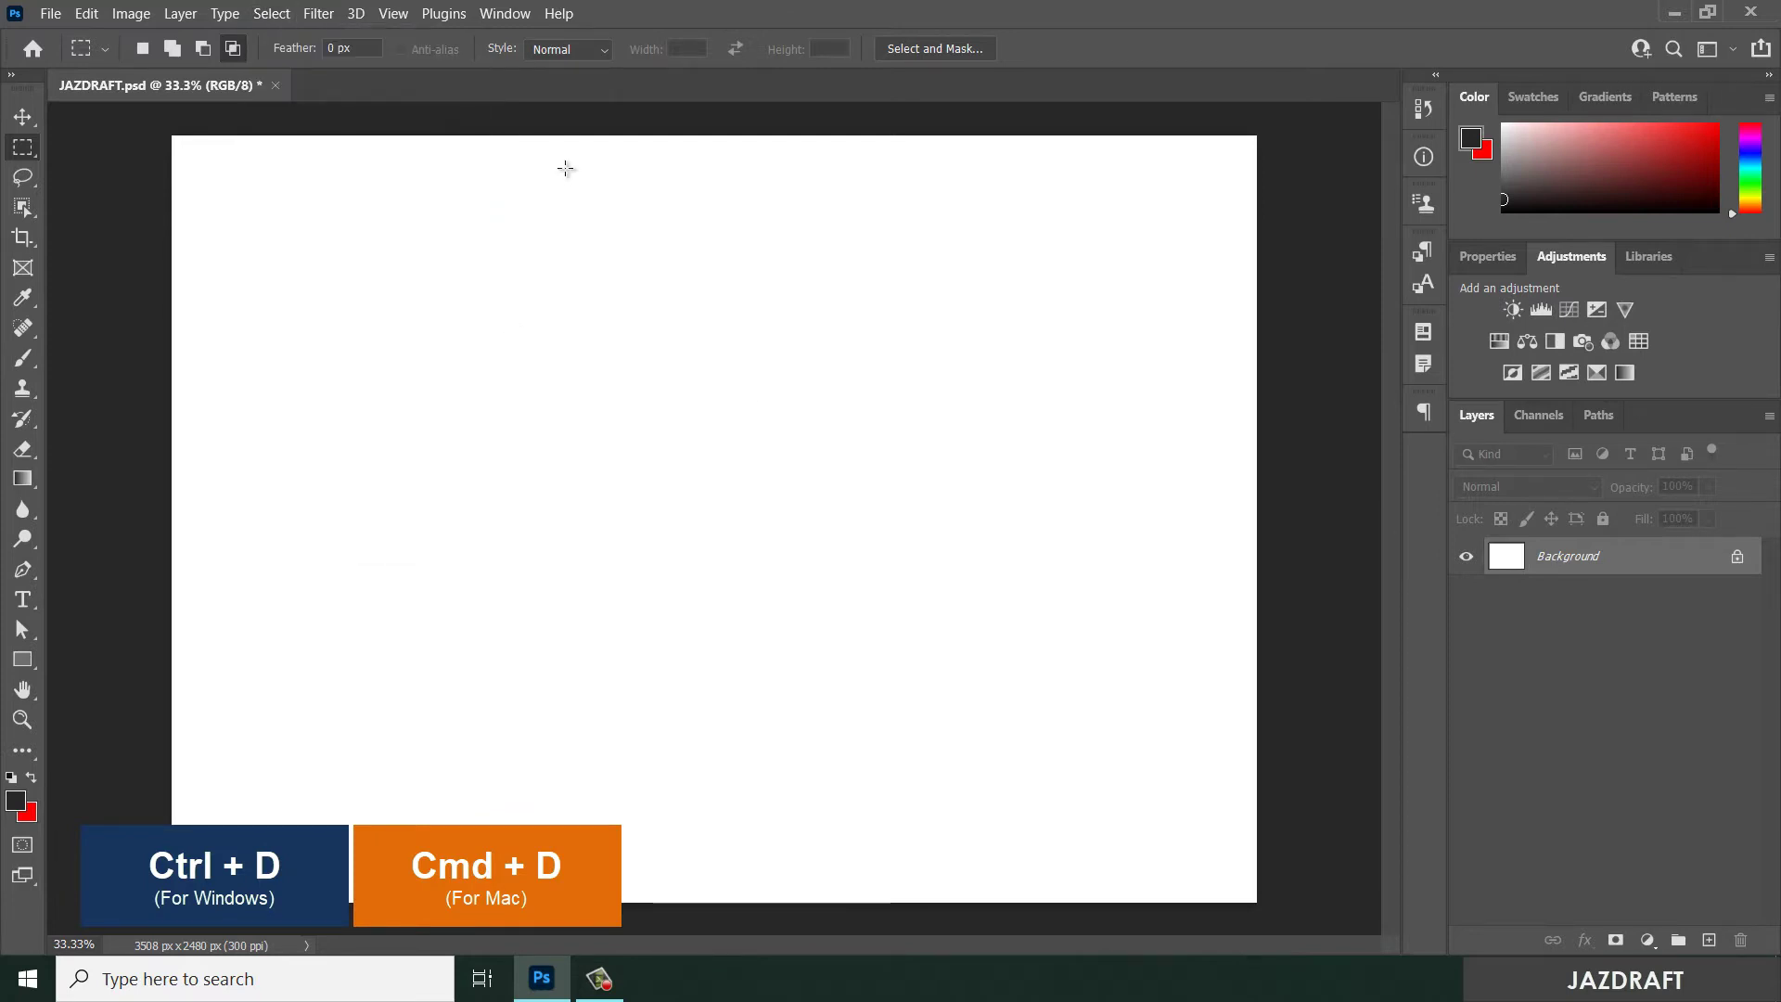
left_click_drag(226, 176, 267, 203)
left_click_drag(242, 197, 1139, 592)
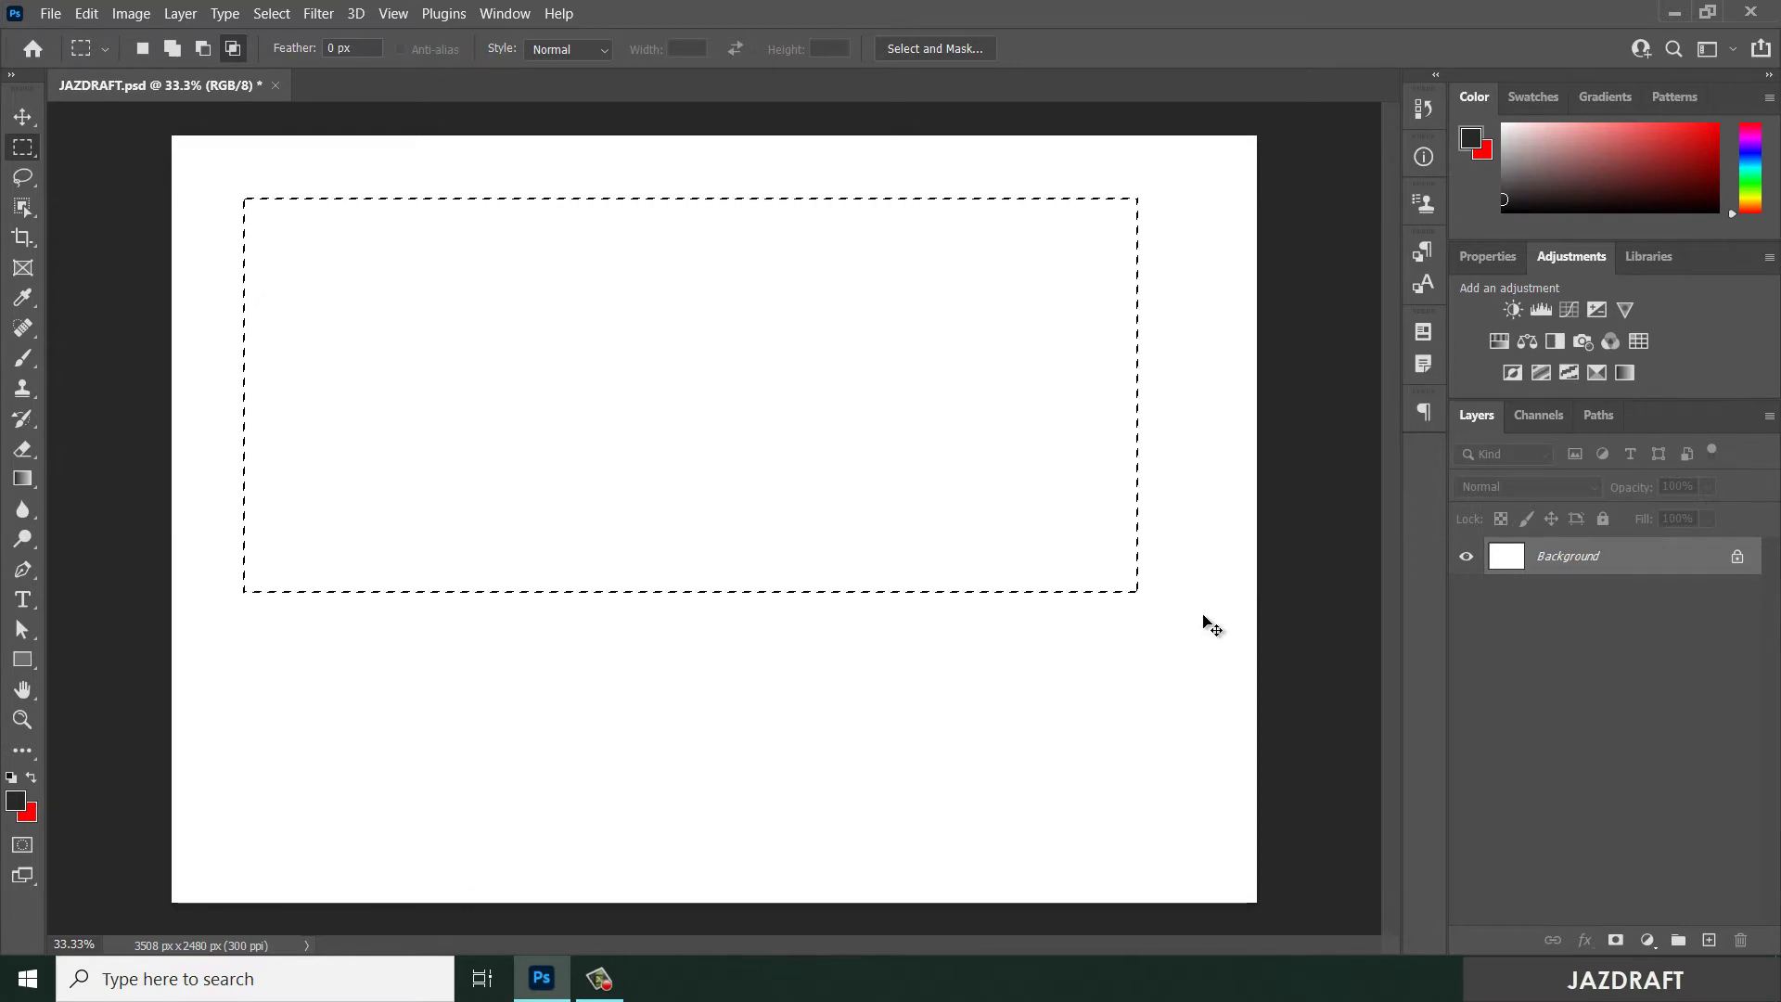
key("ctrl+d")
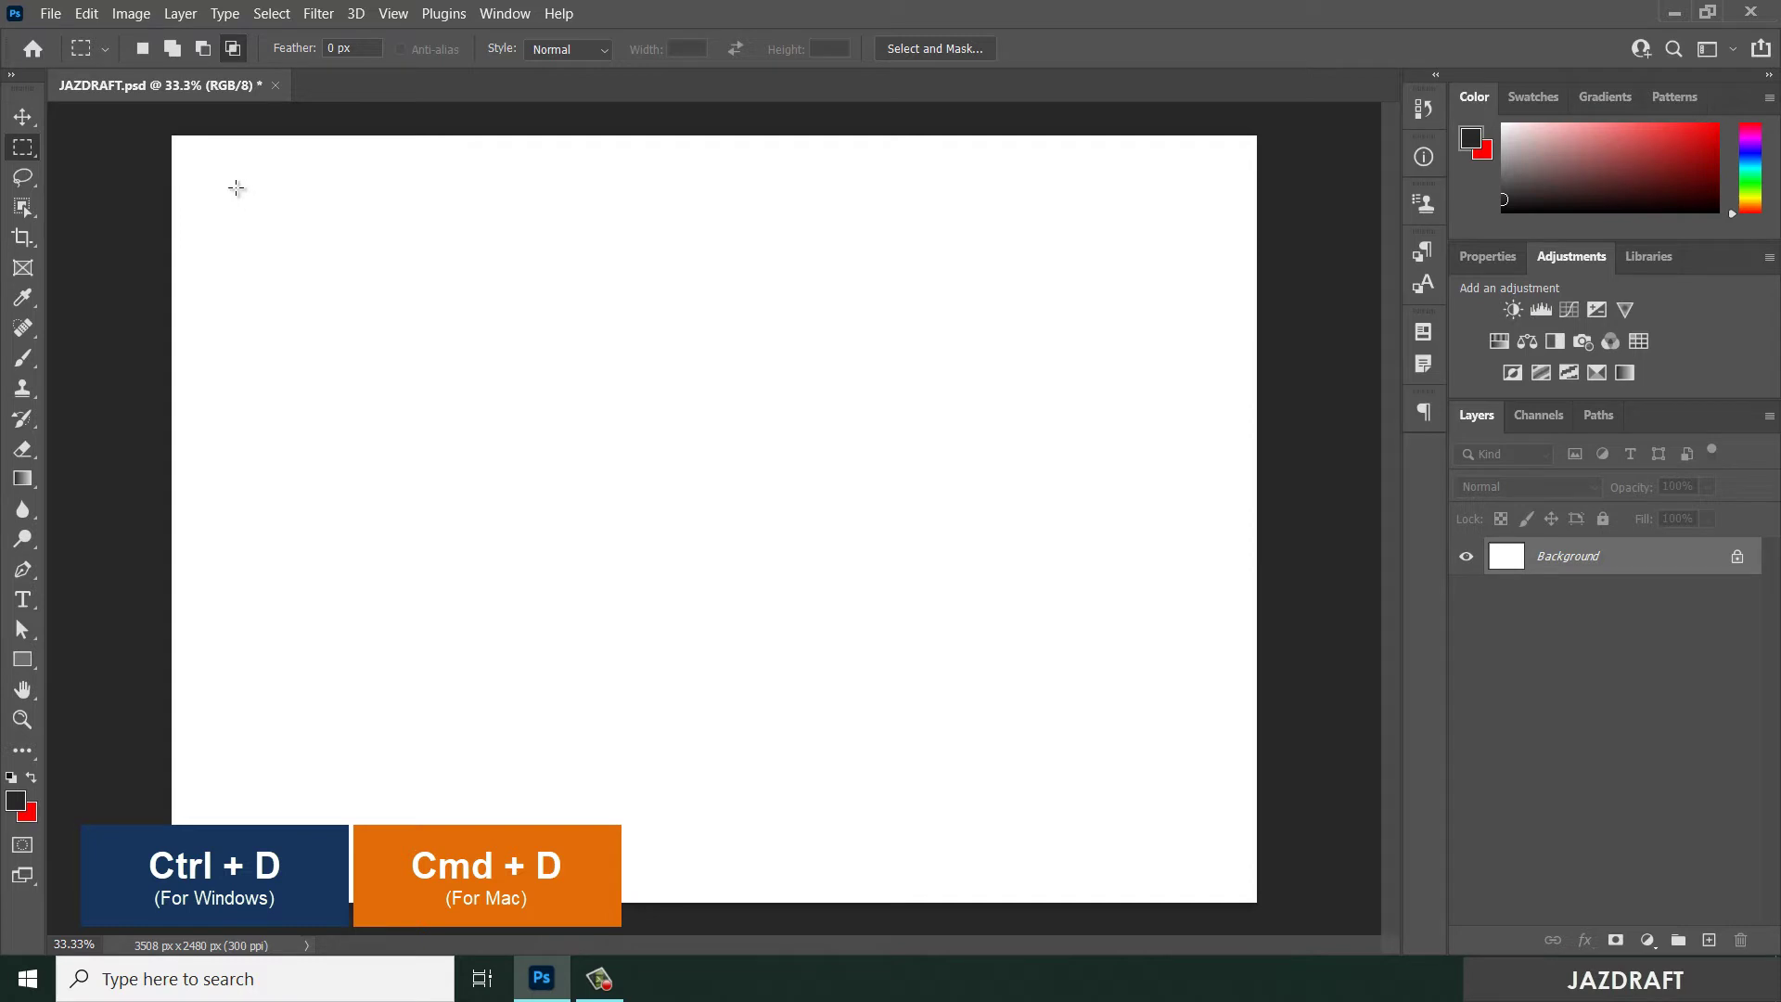
Draw a square selection from the canvas top-left, undo it, and deselect
left_click_drag(203, 163, 748, 668)
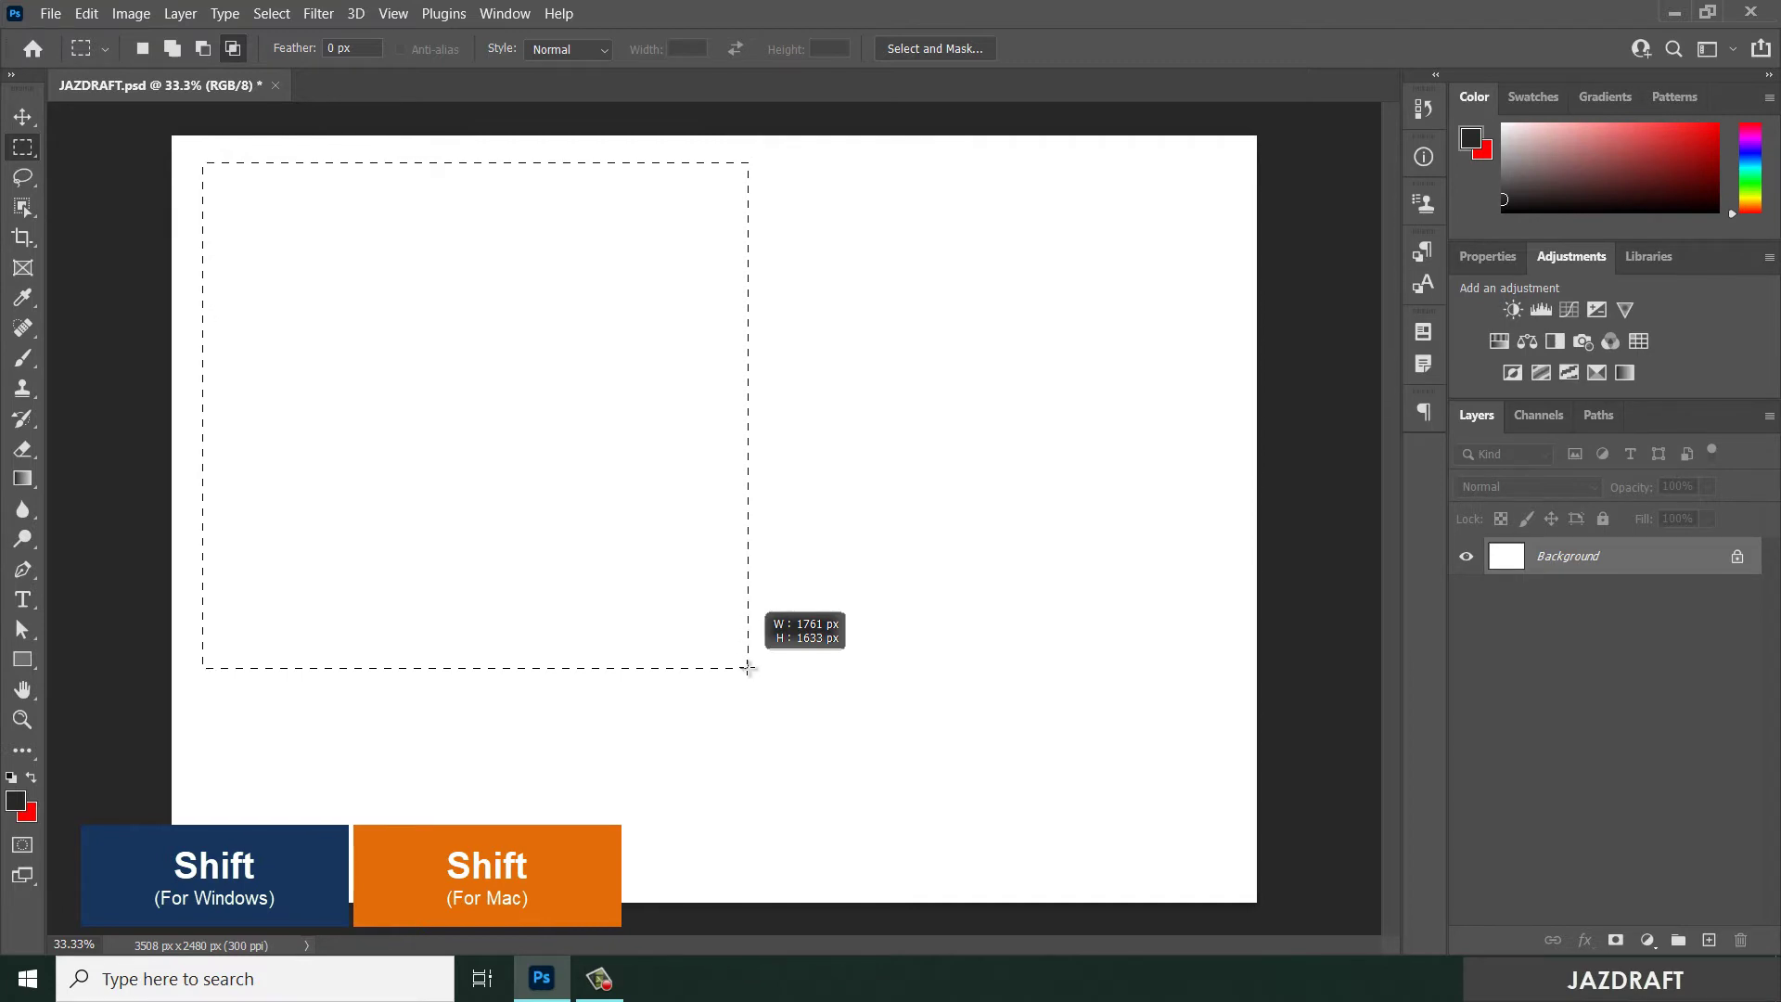
left_click_drag(748, 668, 748, 668)
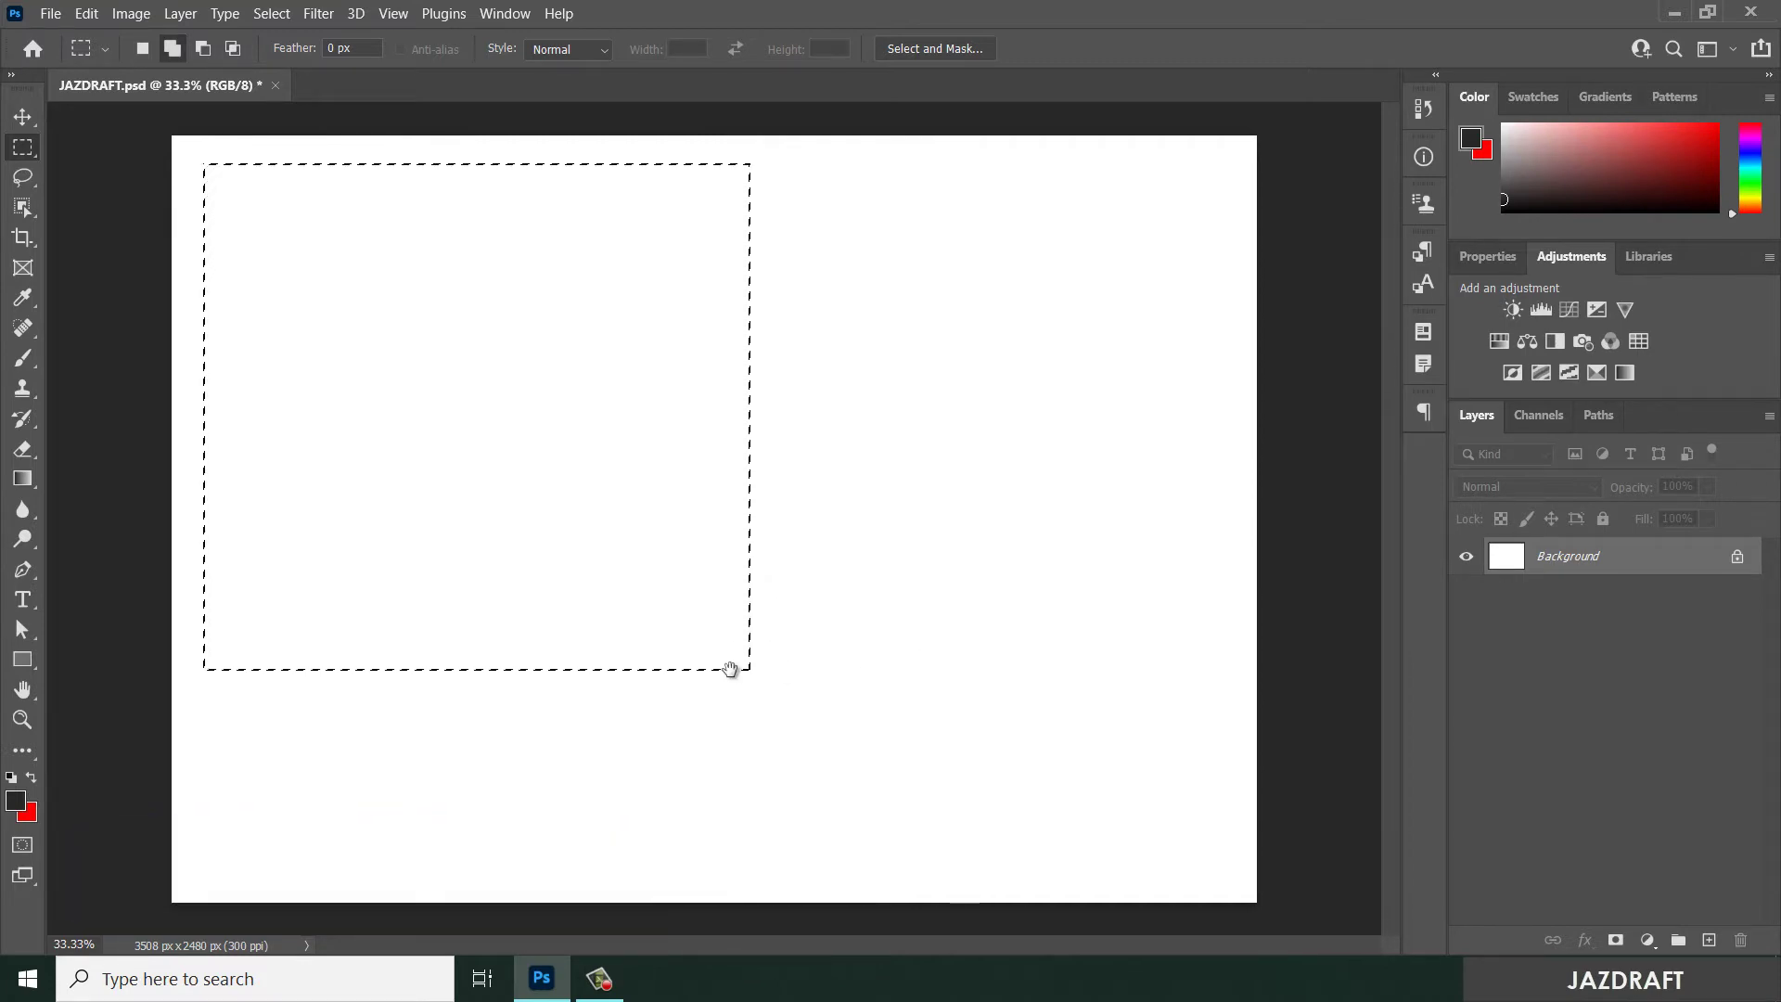
left_click(702, 674)
key("ctrl+z")
key("shift+alt")
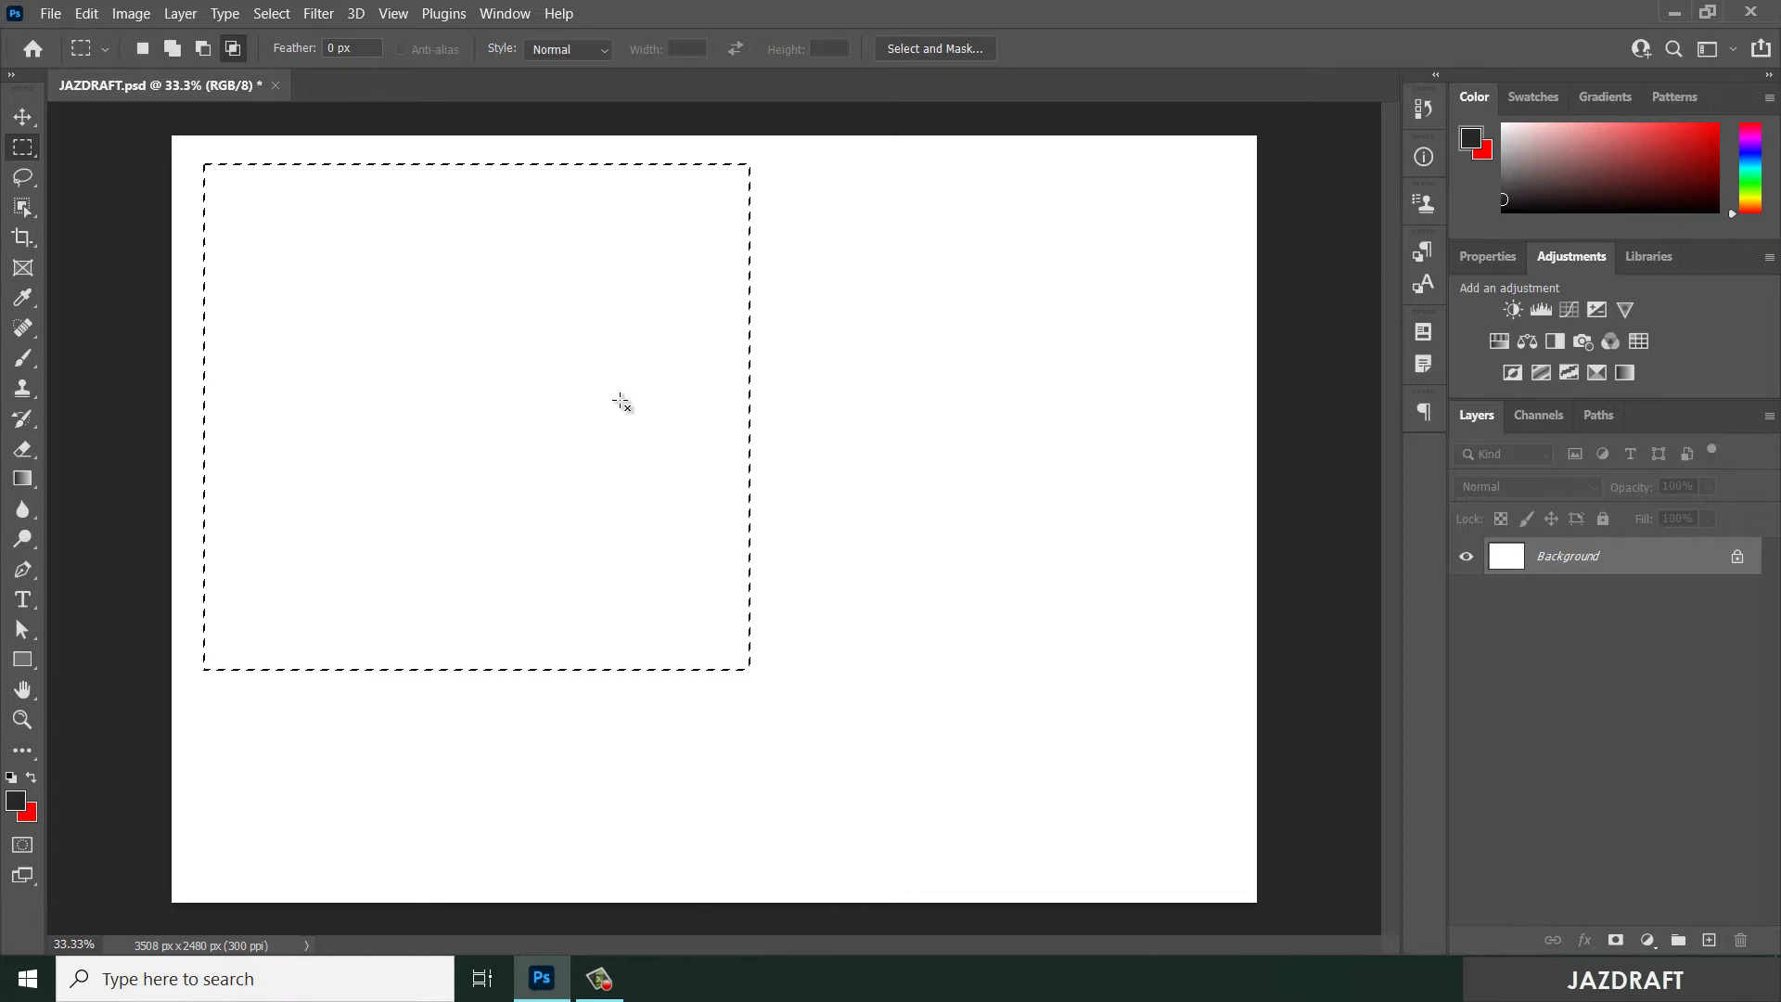
key("ctrl+d")
Reposition a new square to the lower left while drawing, and add a rectangle to its right
left_click_drag(258, 192, 655, 873)
key("space")
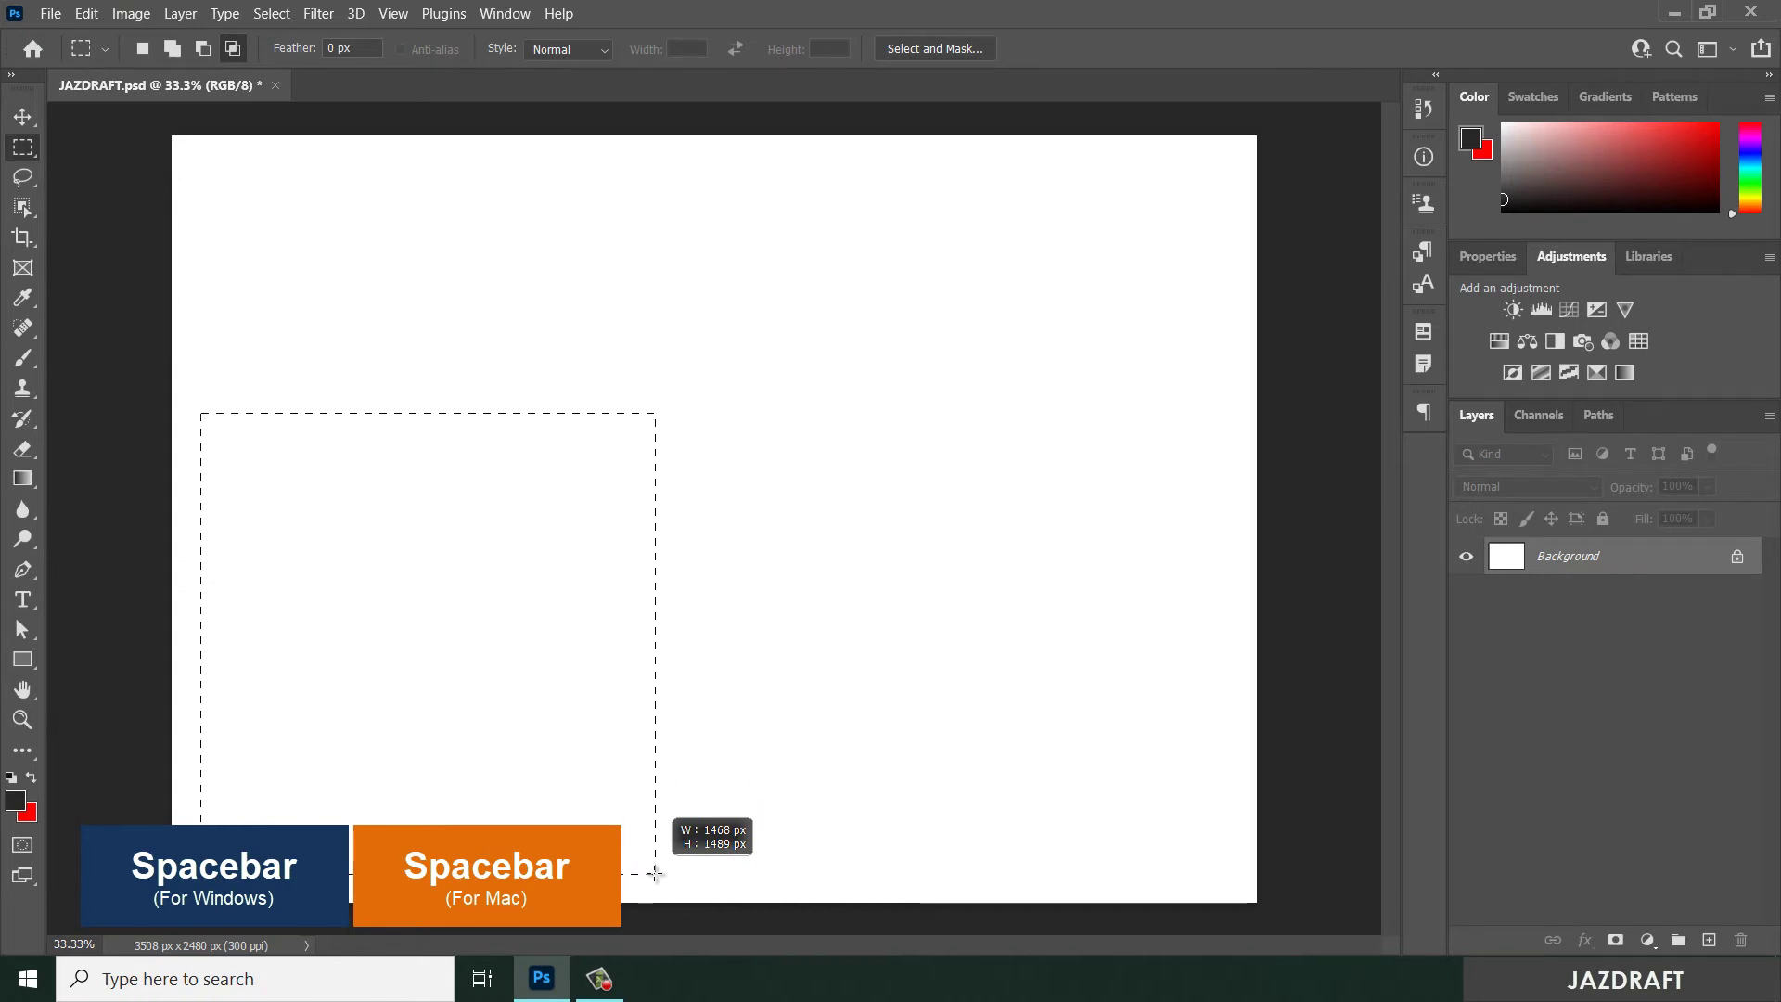
left_click_drag(654, 872, 654, 873)
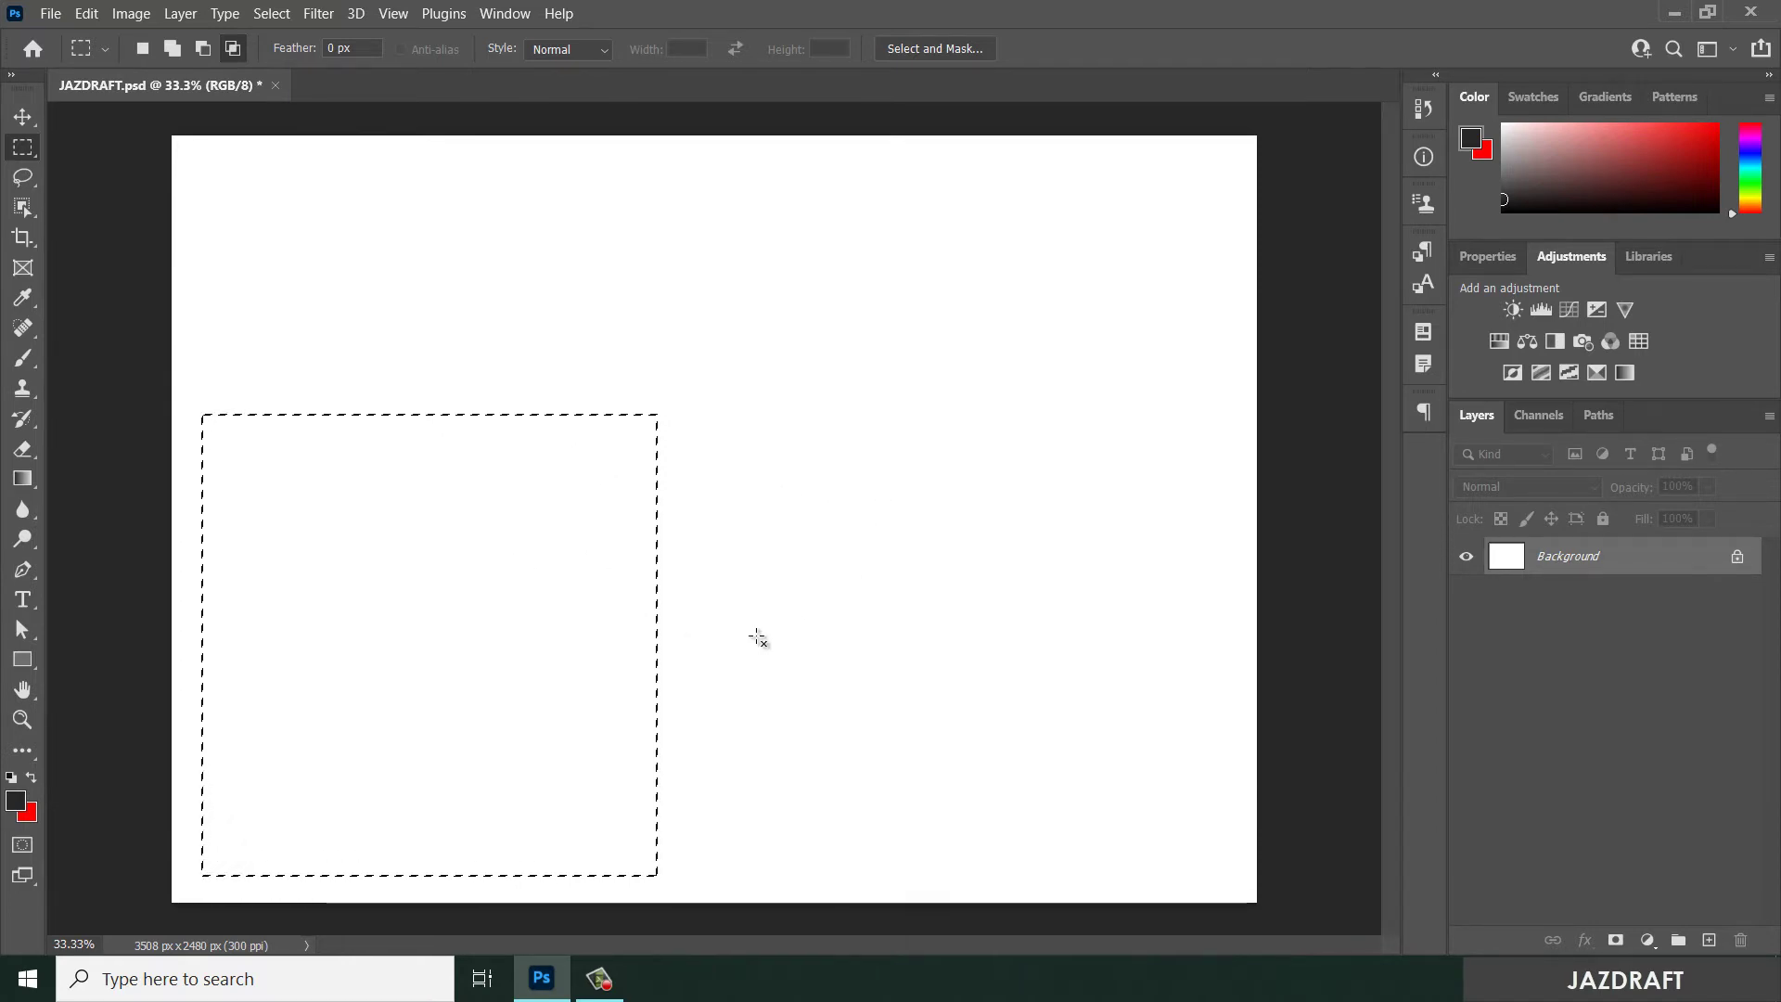
left_click_drag(832, 484, 610, 785)
Add a rectangle on top of the square for a stepped shape, then hold Alt for Subtract mode
key("shift+alt")
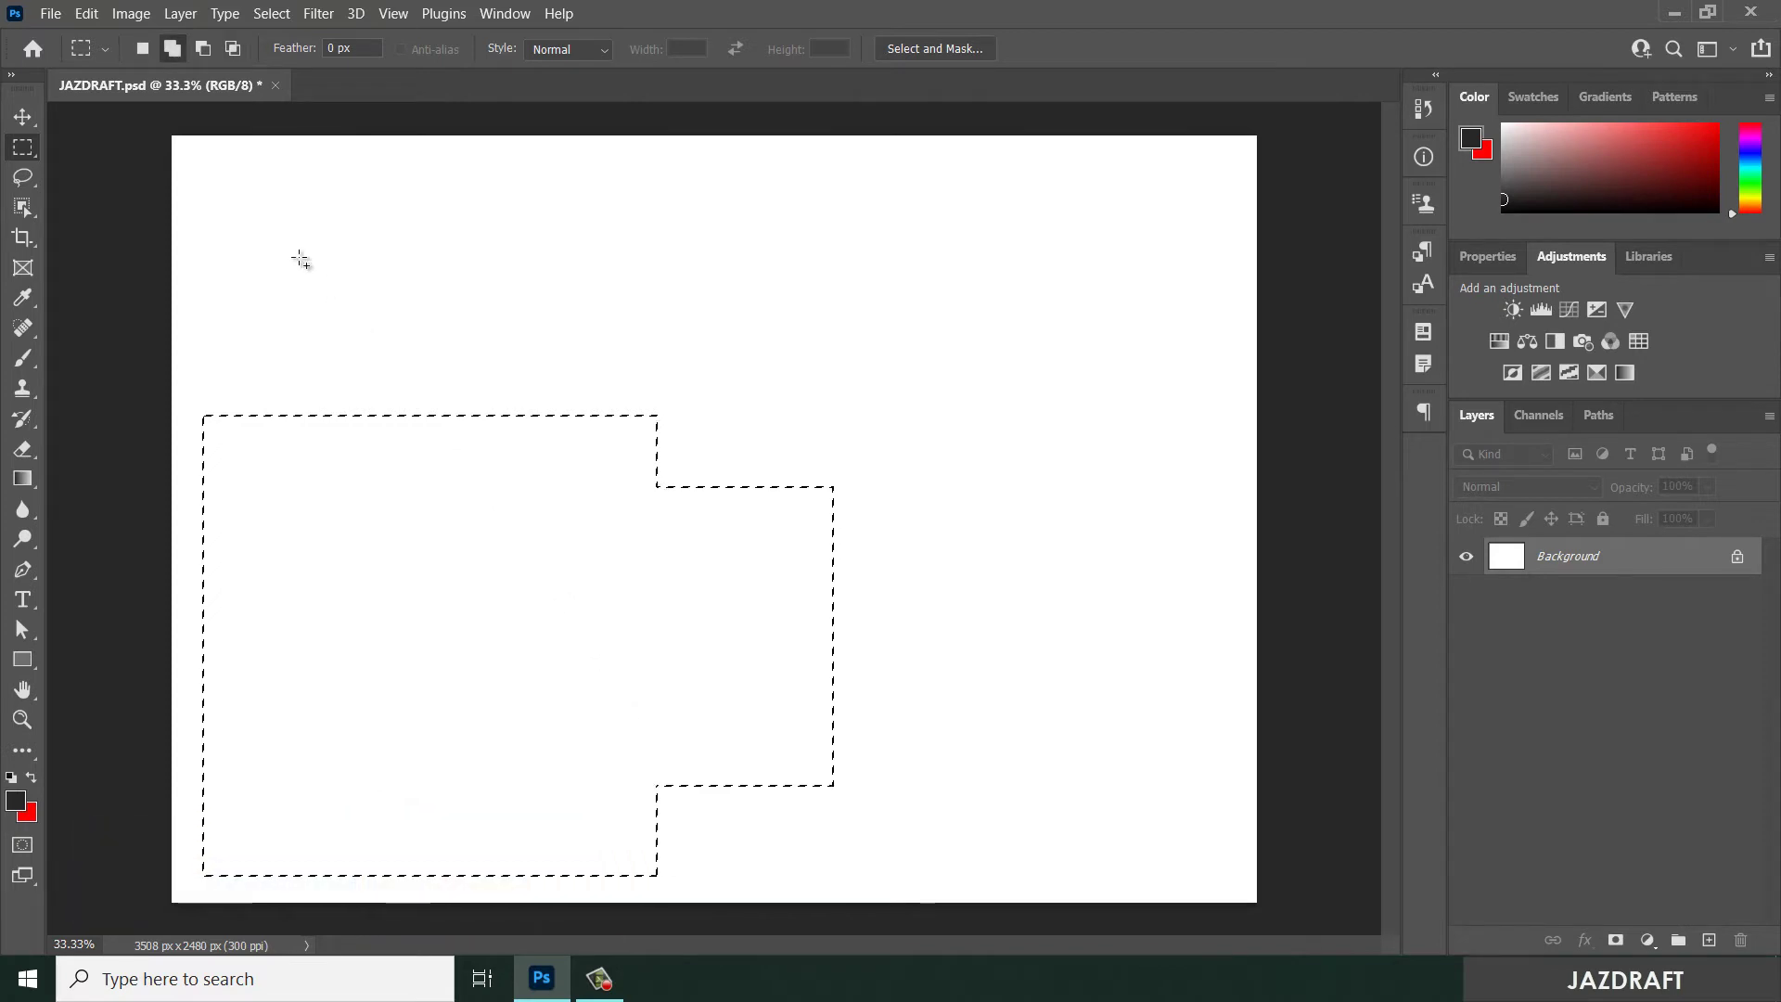
left_click_drag(300, 258, 547, 508)
key("shift+alt")
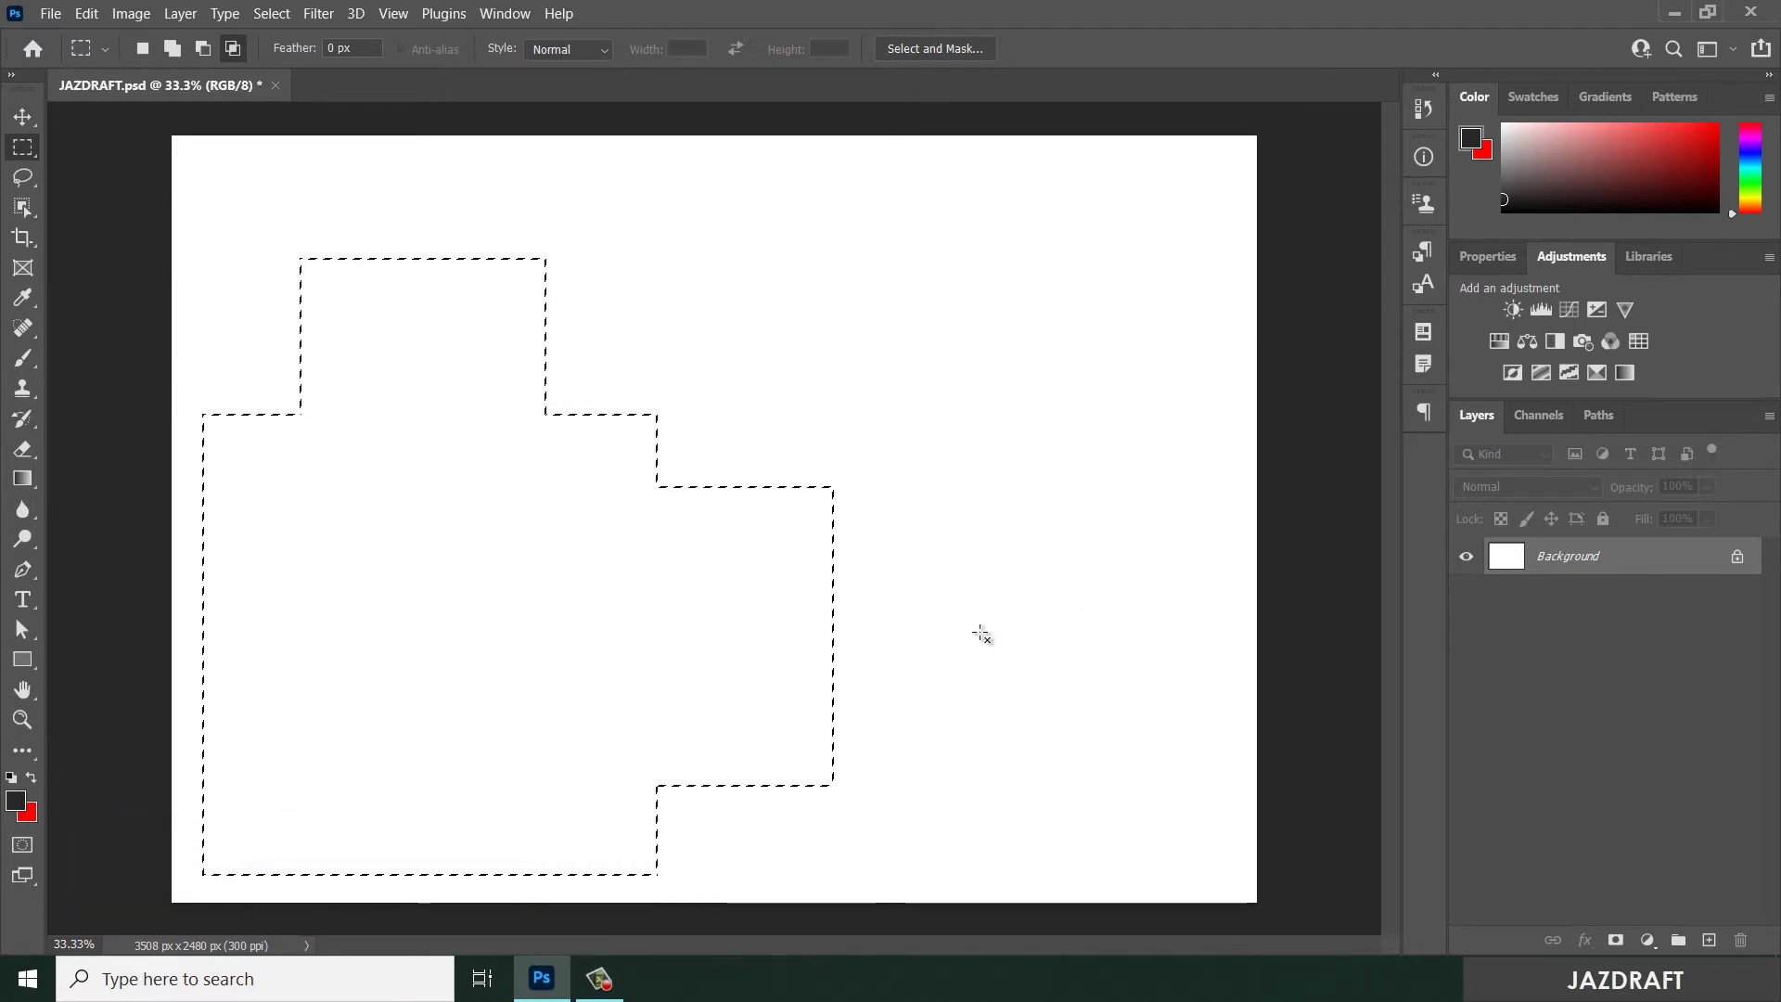
key("alt")
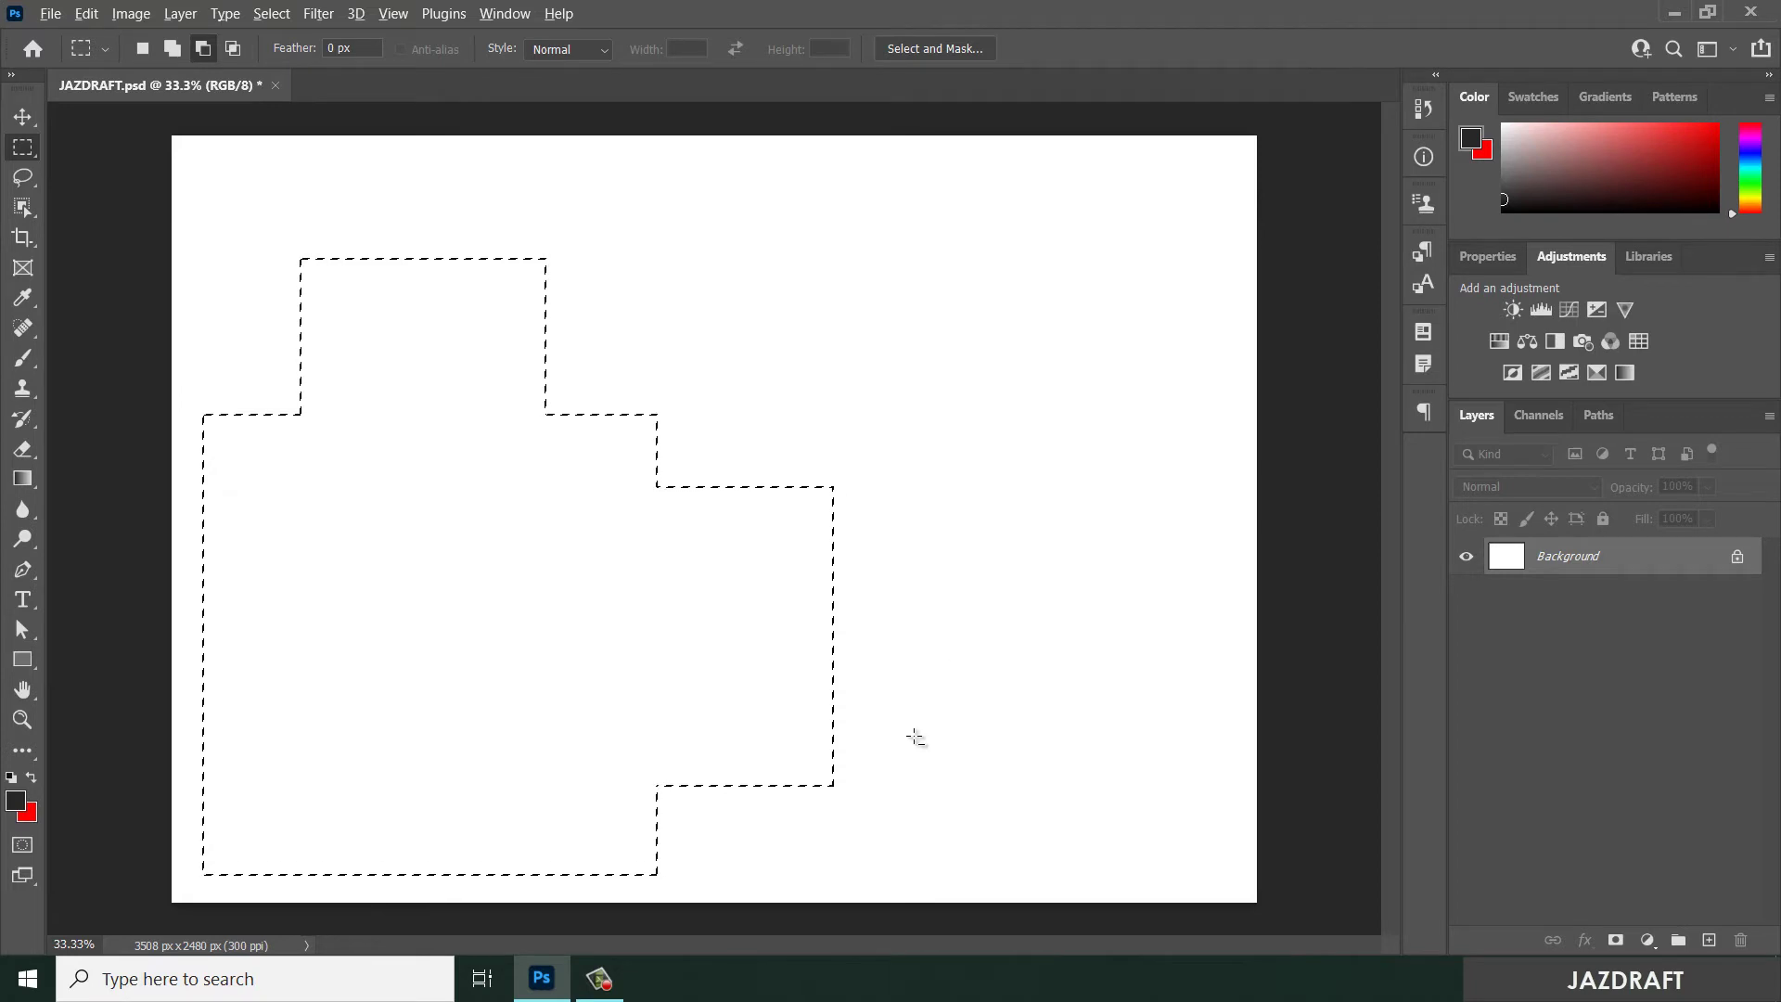
key("alt")
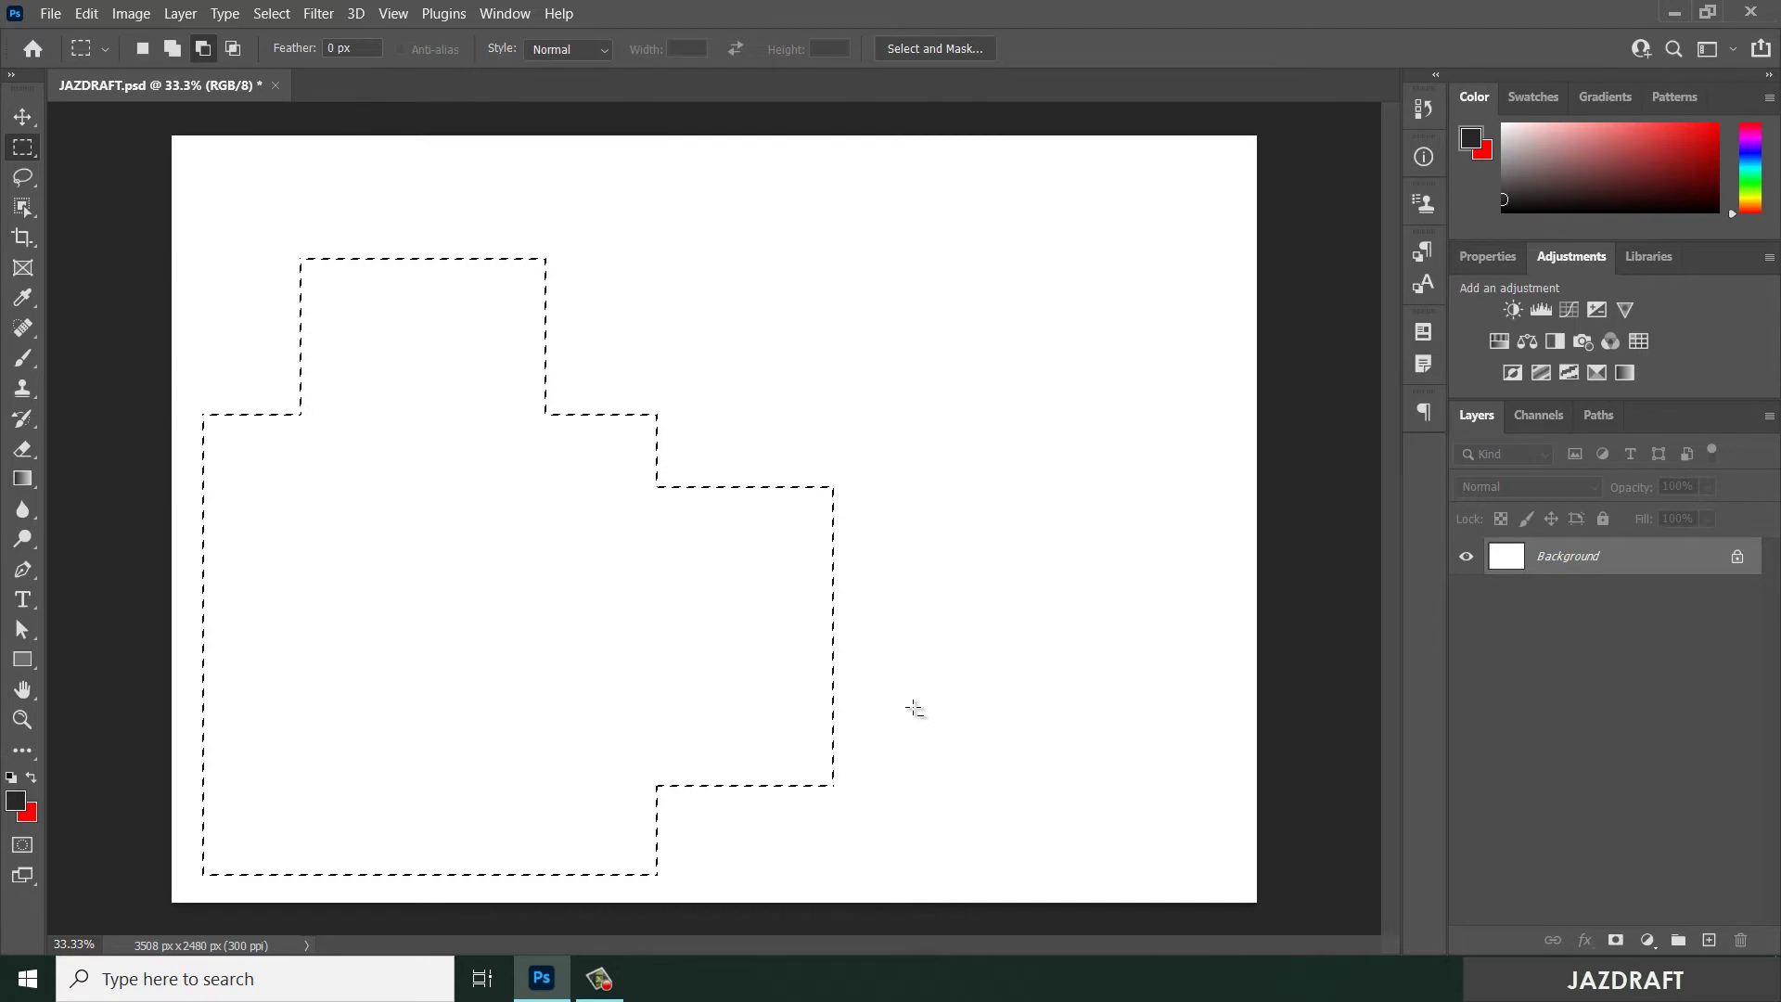
Cut a wide rectangle from the selection's middle and add rectangles at upper right and middle right
left_click_drag(904, 708, 714, 657)
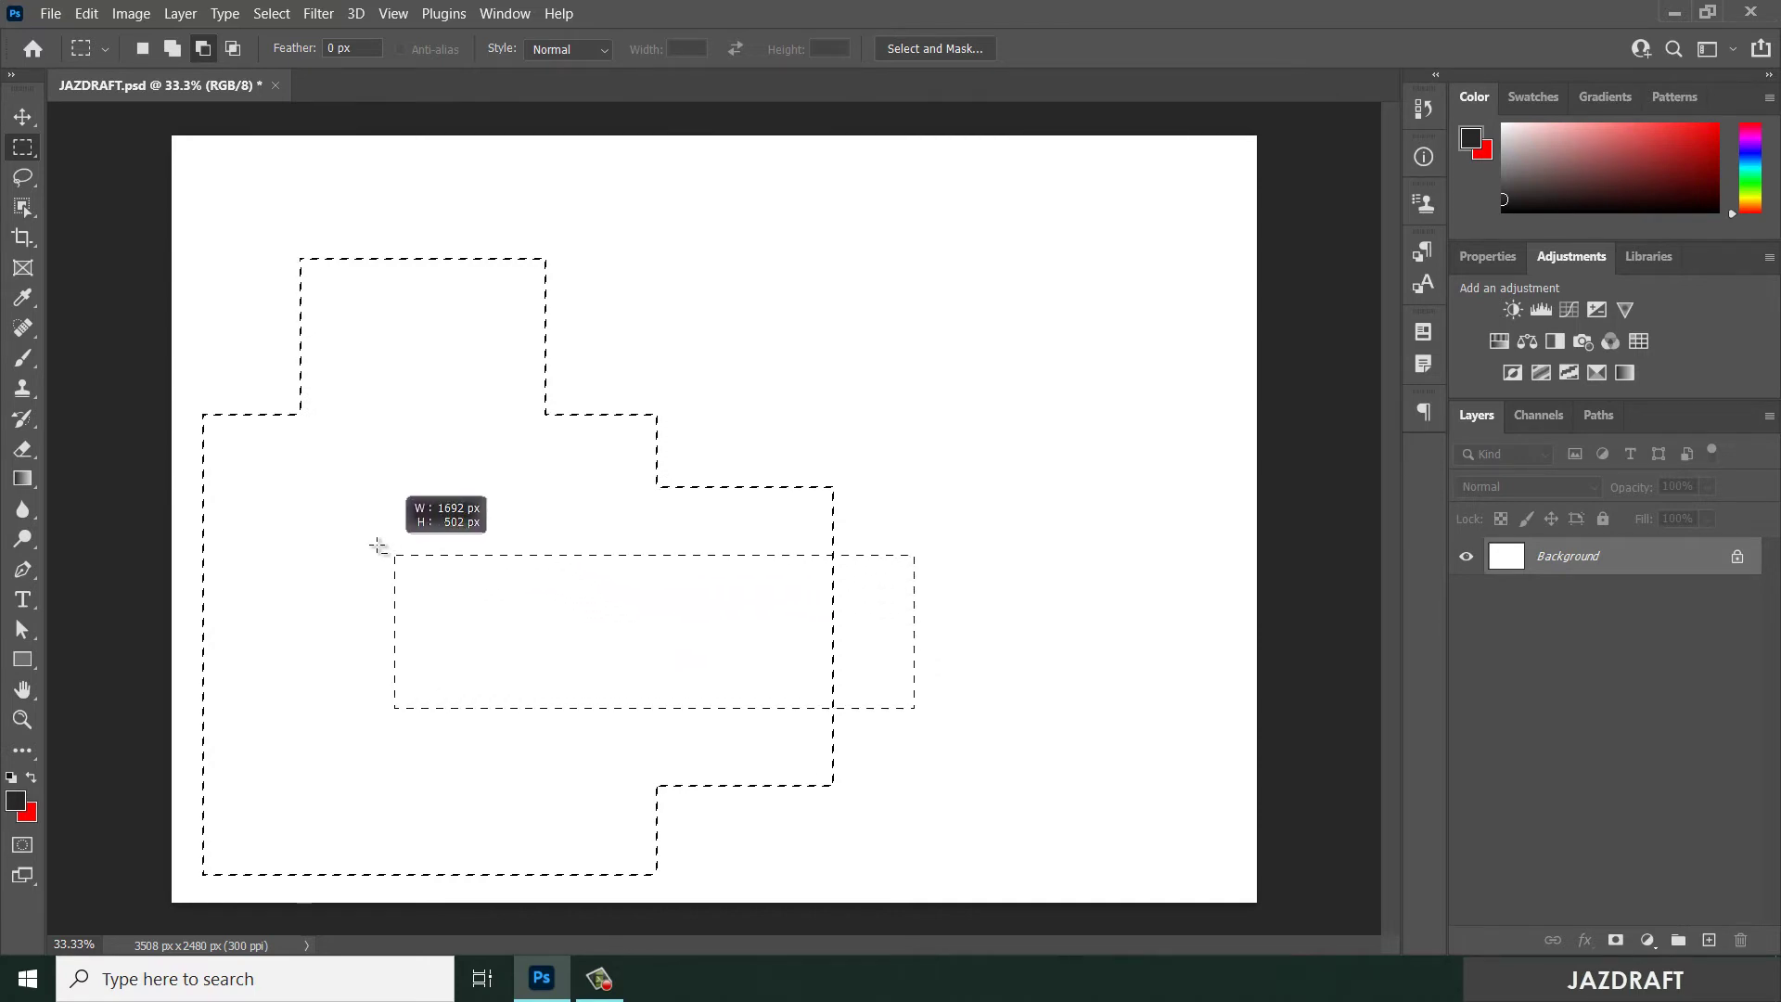
left_click_drag(332, 527, 331, 526)
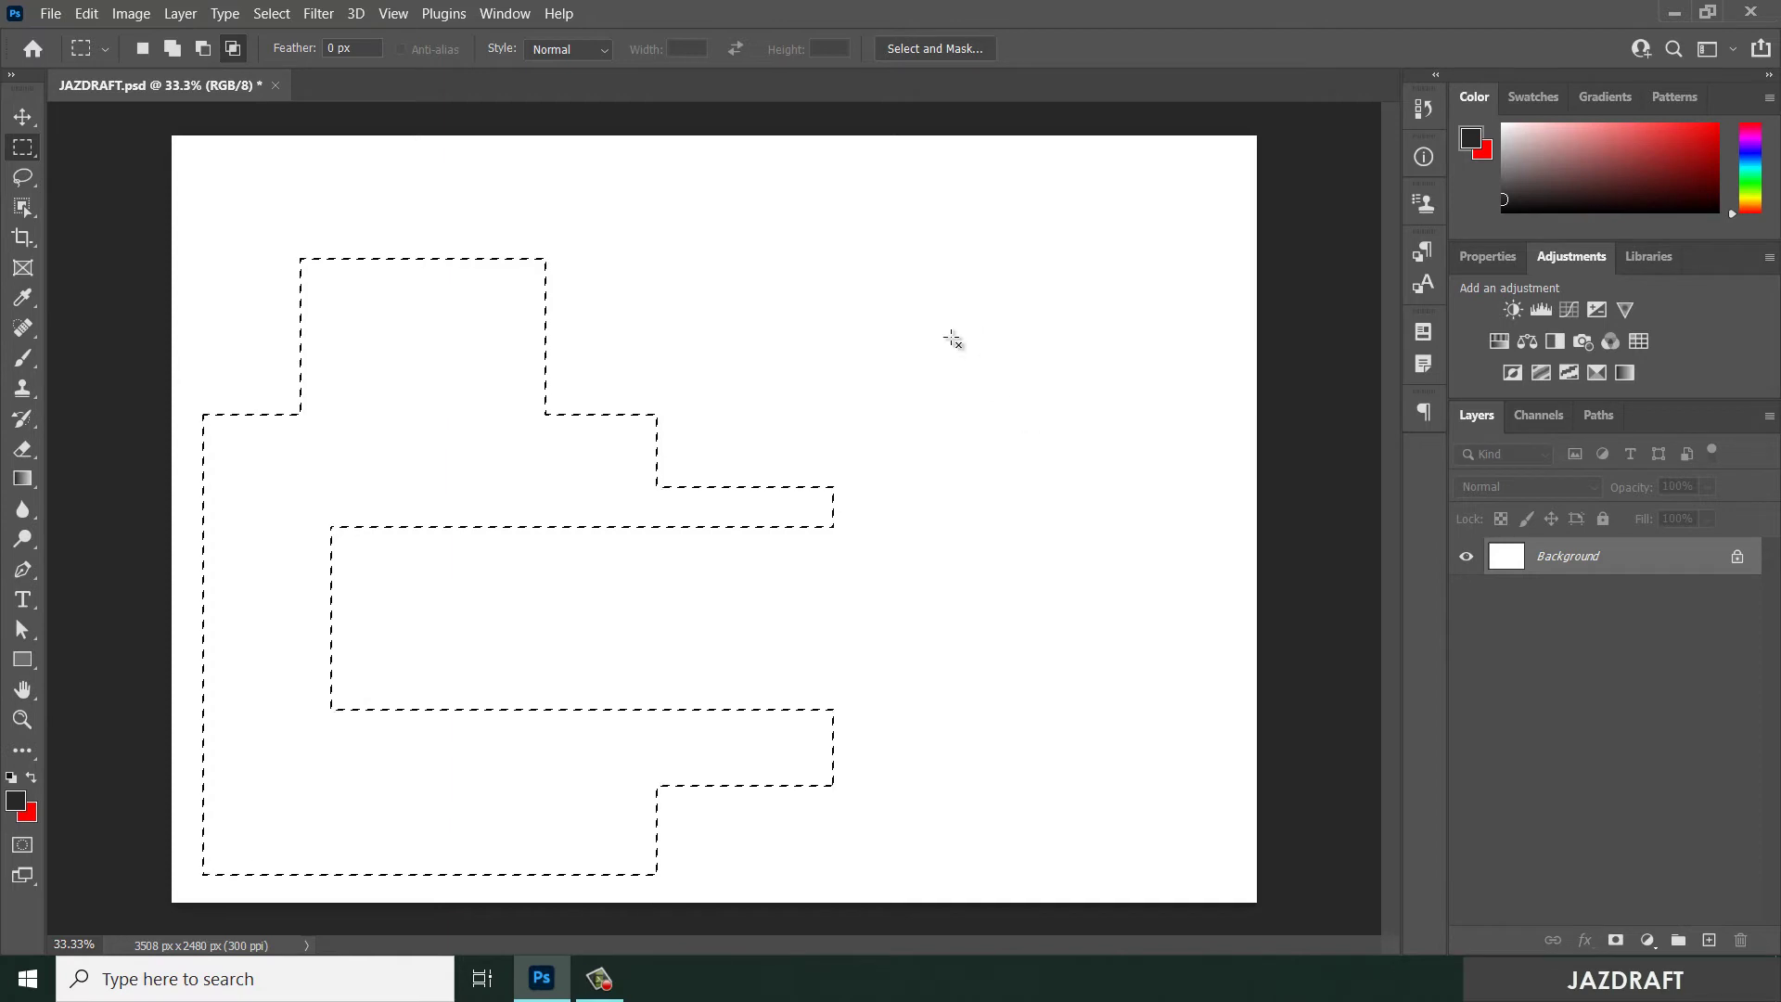
left_click_drag(670, 249, 1034, 420)
key("shift+alt")
left_click_drag(572, 570, 1124, 687)
key("shift+alt")
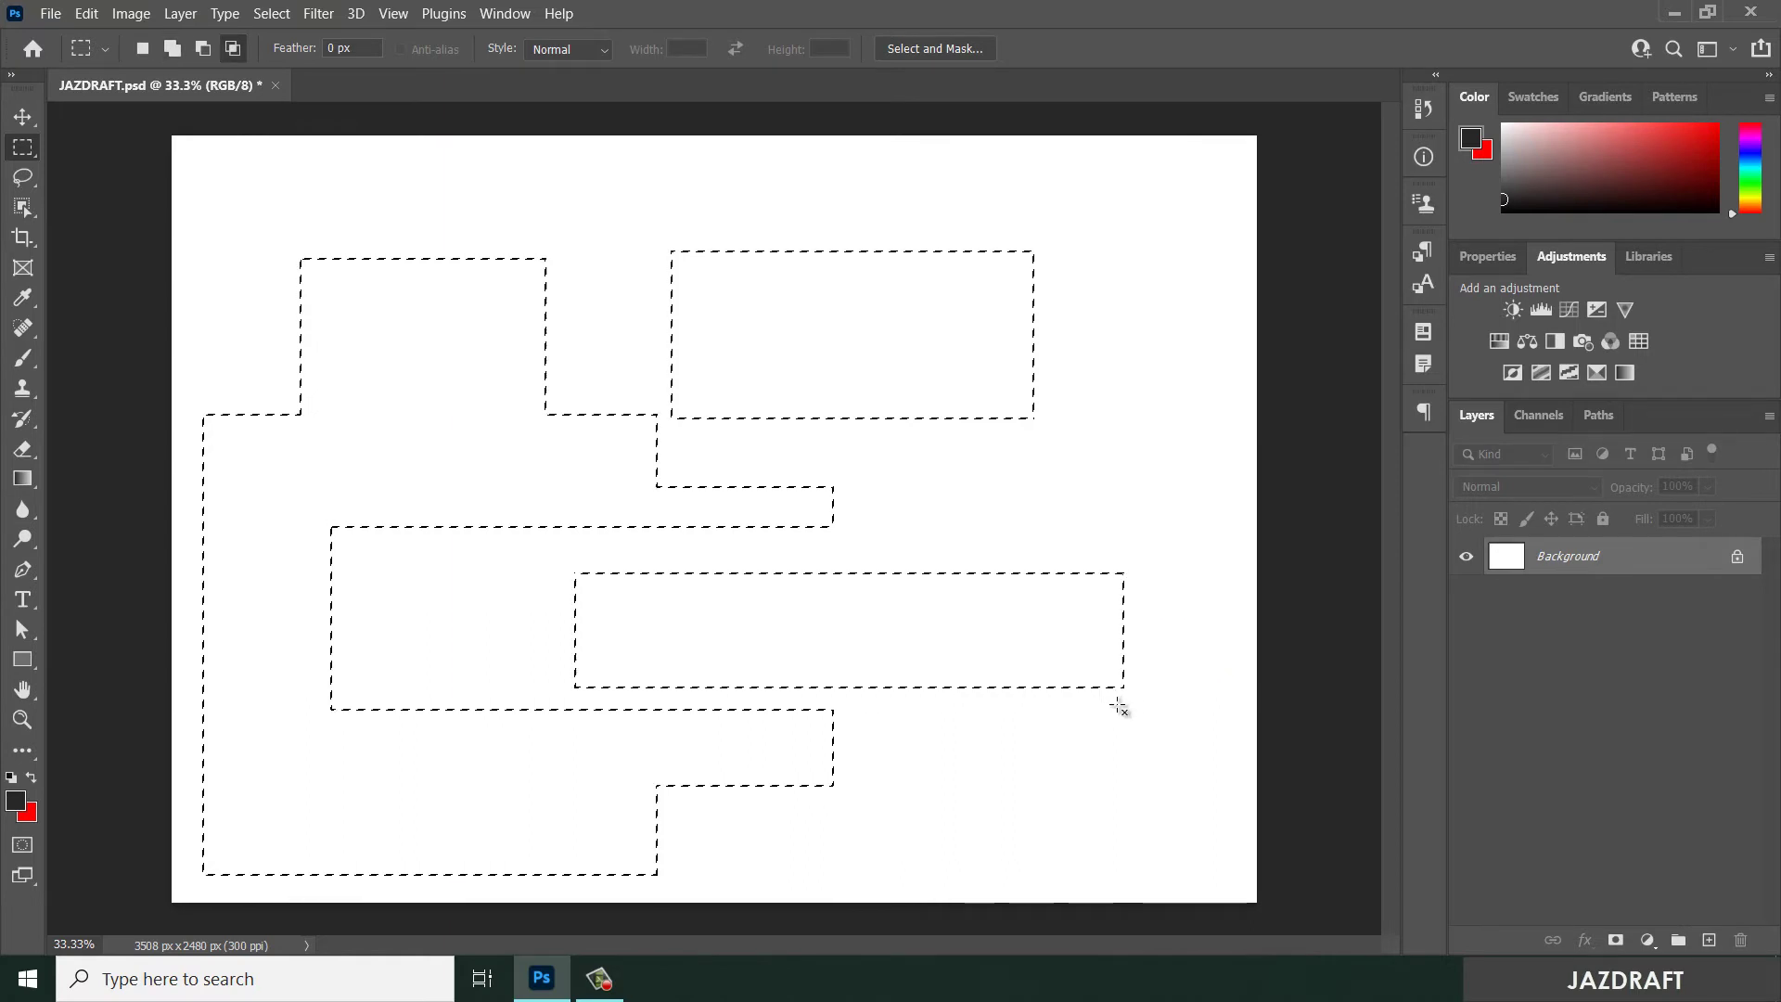
Intersect the selection with a tall rectangle, keeping only the overlap, then deselect
key("shift")
key("shift+alt")
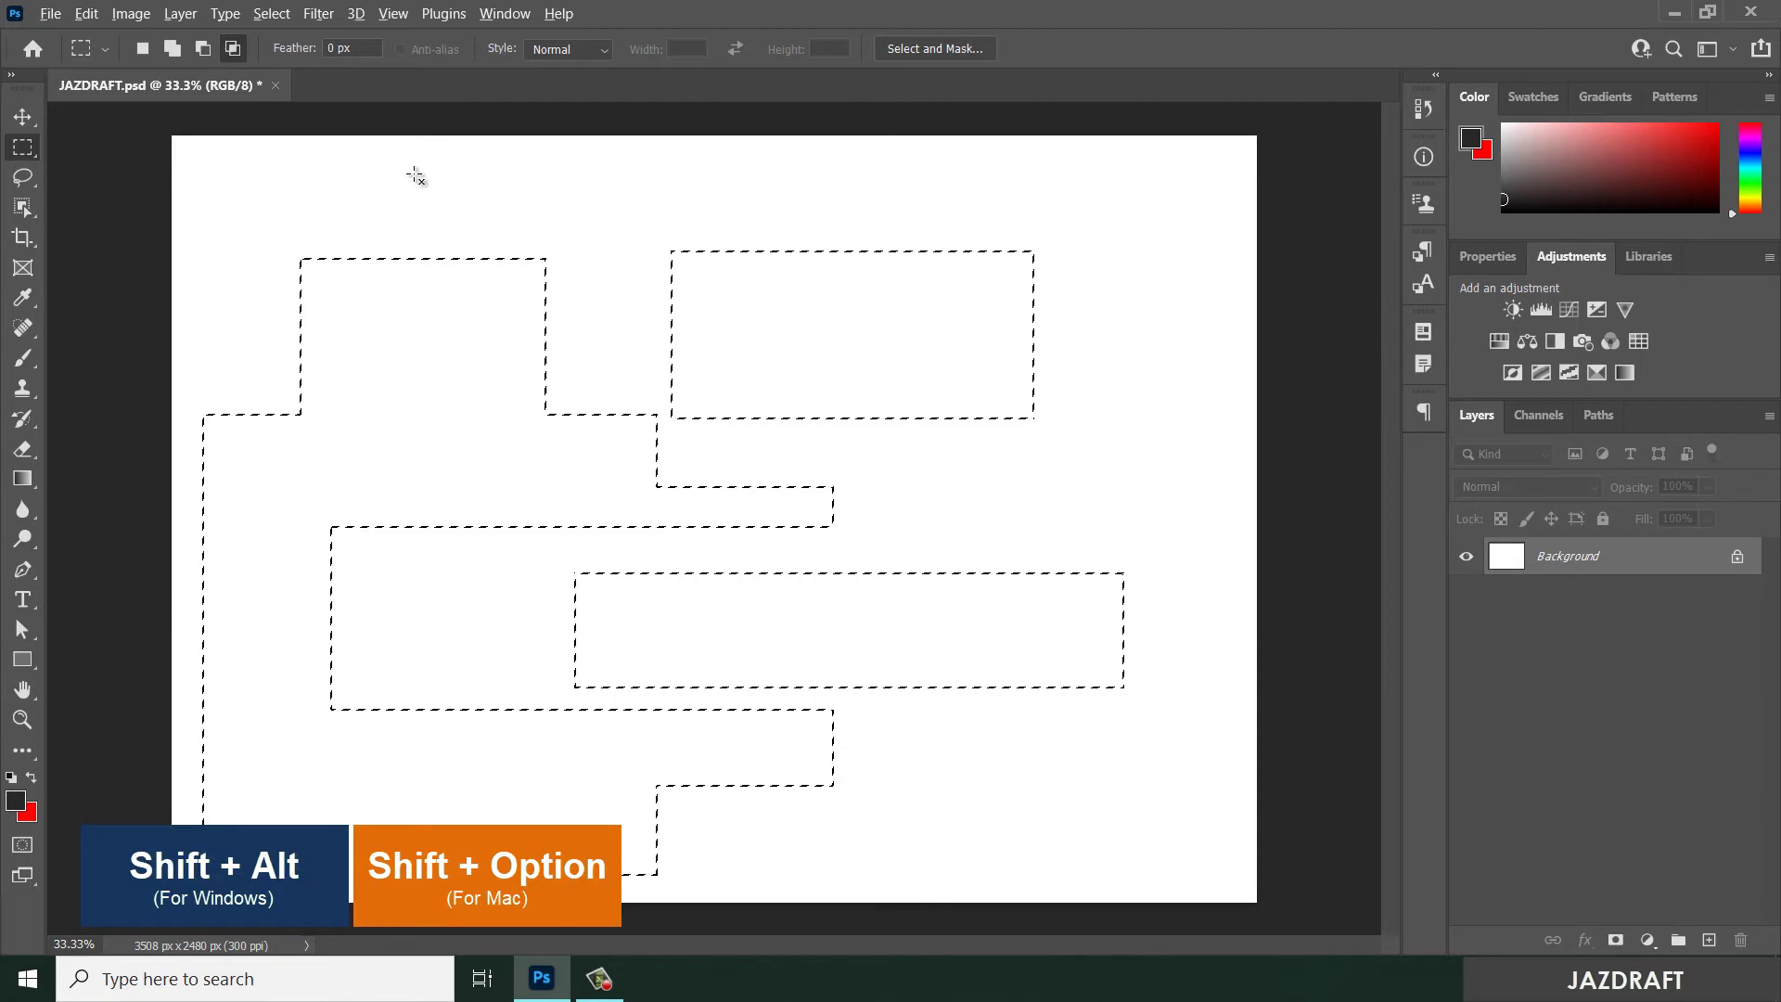
left_click_drag(414, 171, 888, 918)
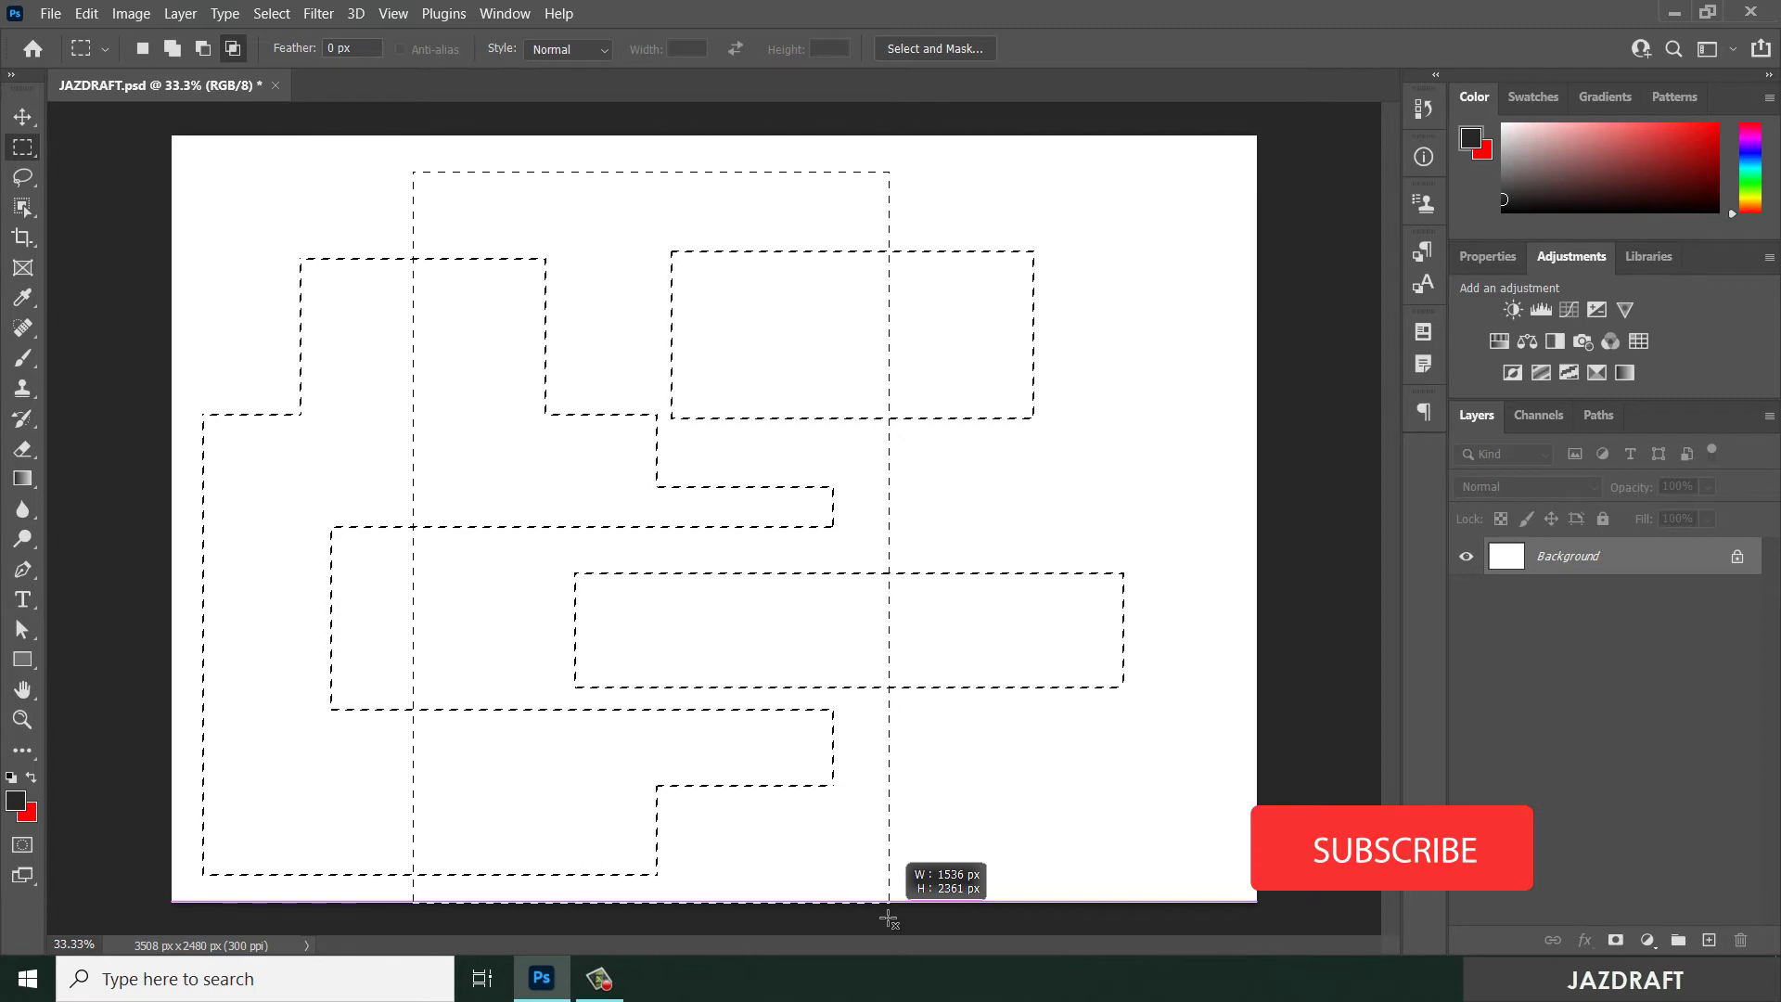
left_click_drag(888, 918, 889, 918)
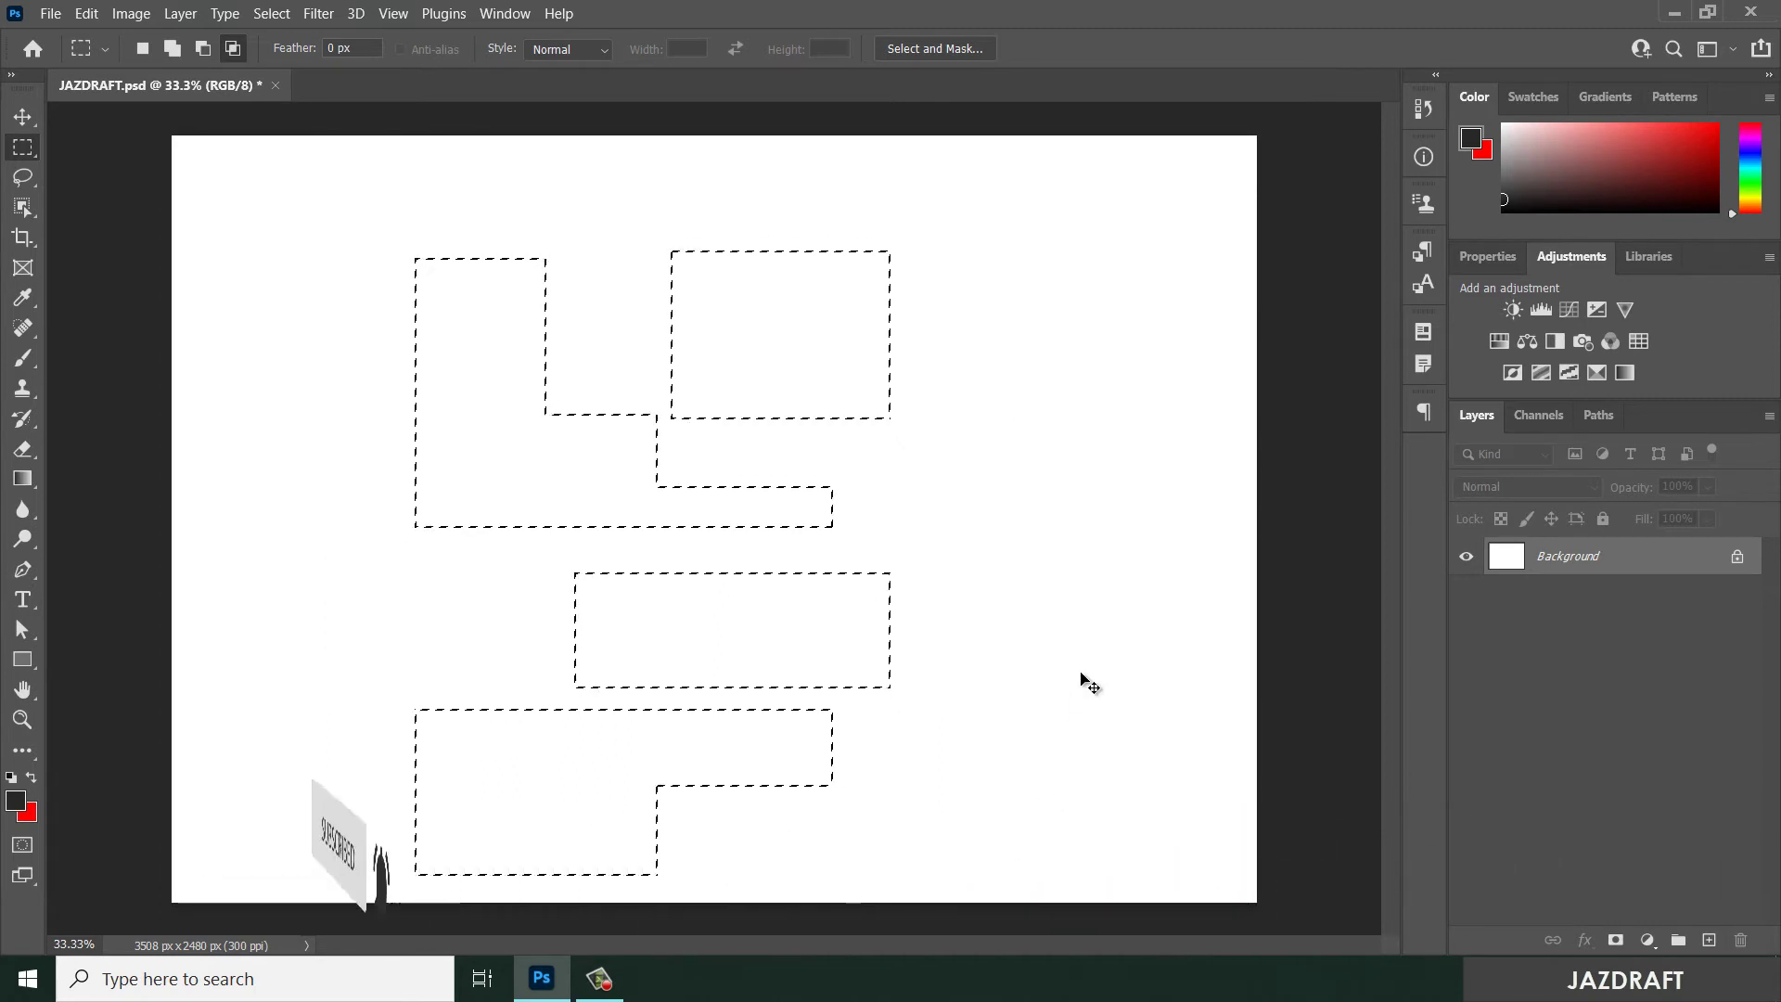
key("ctrl+d")
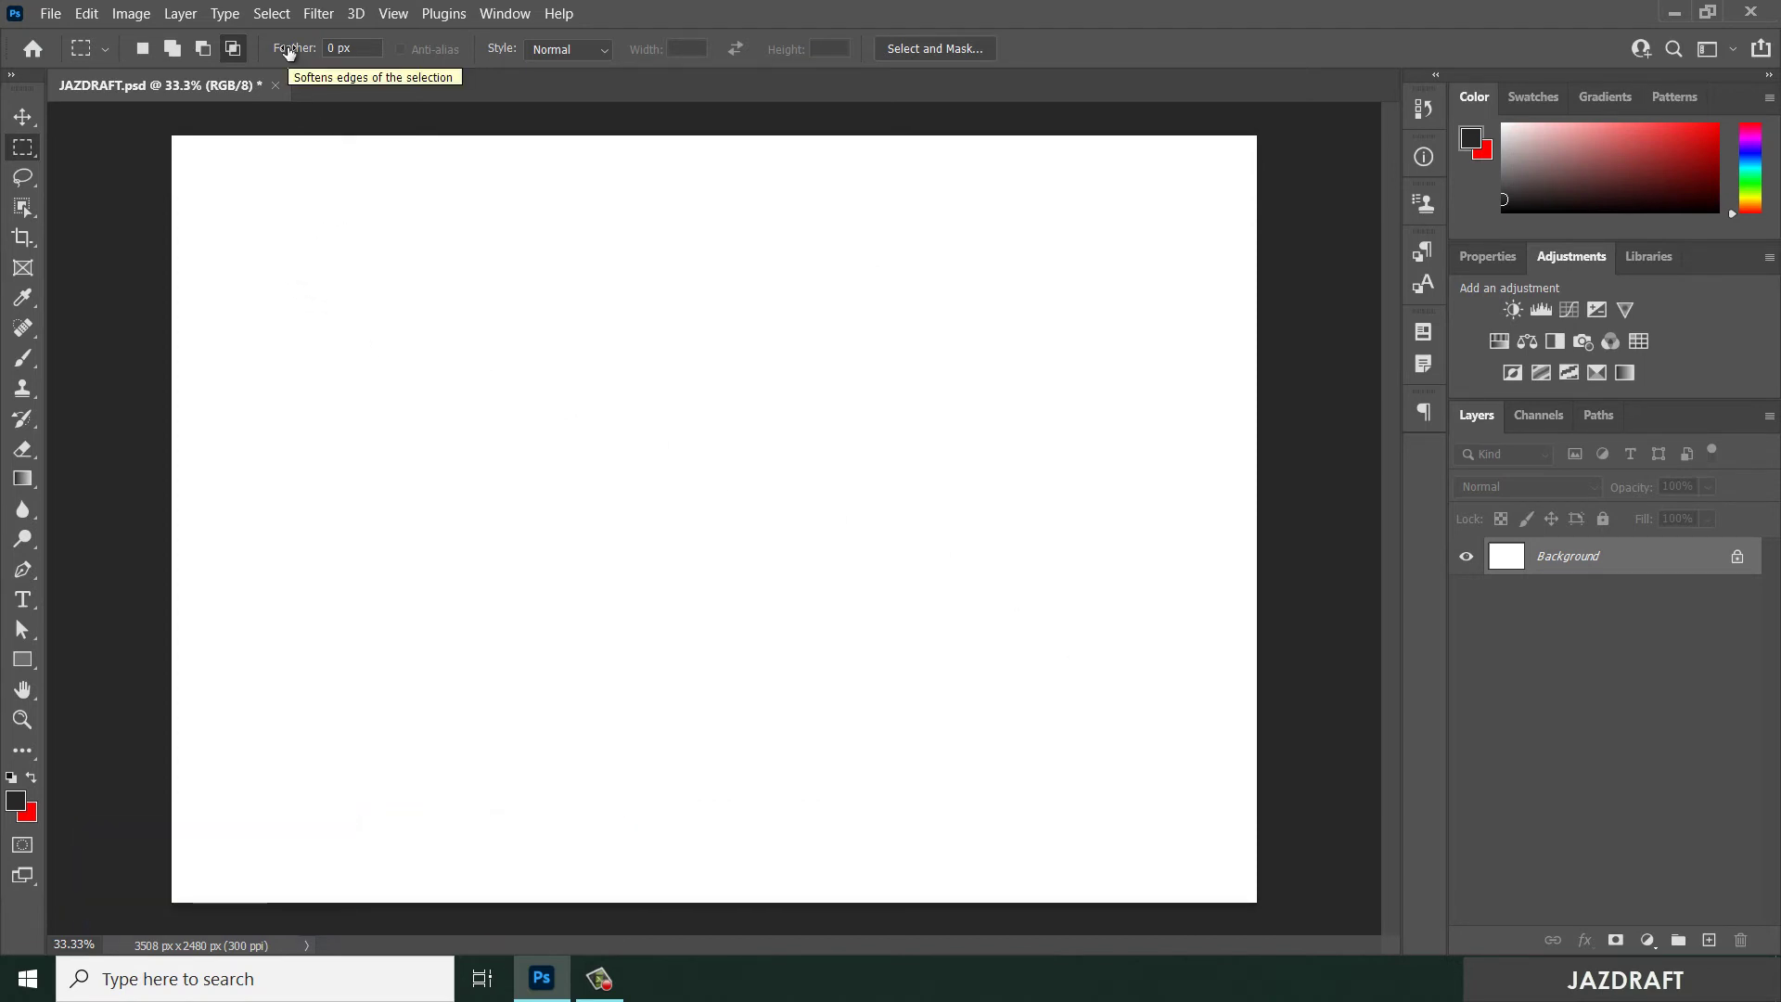
Set Feather to 20 px, select a large upper-left rectangle, and view it as a Quick Mask
left_click_drag(290, 51, 353, 47)
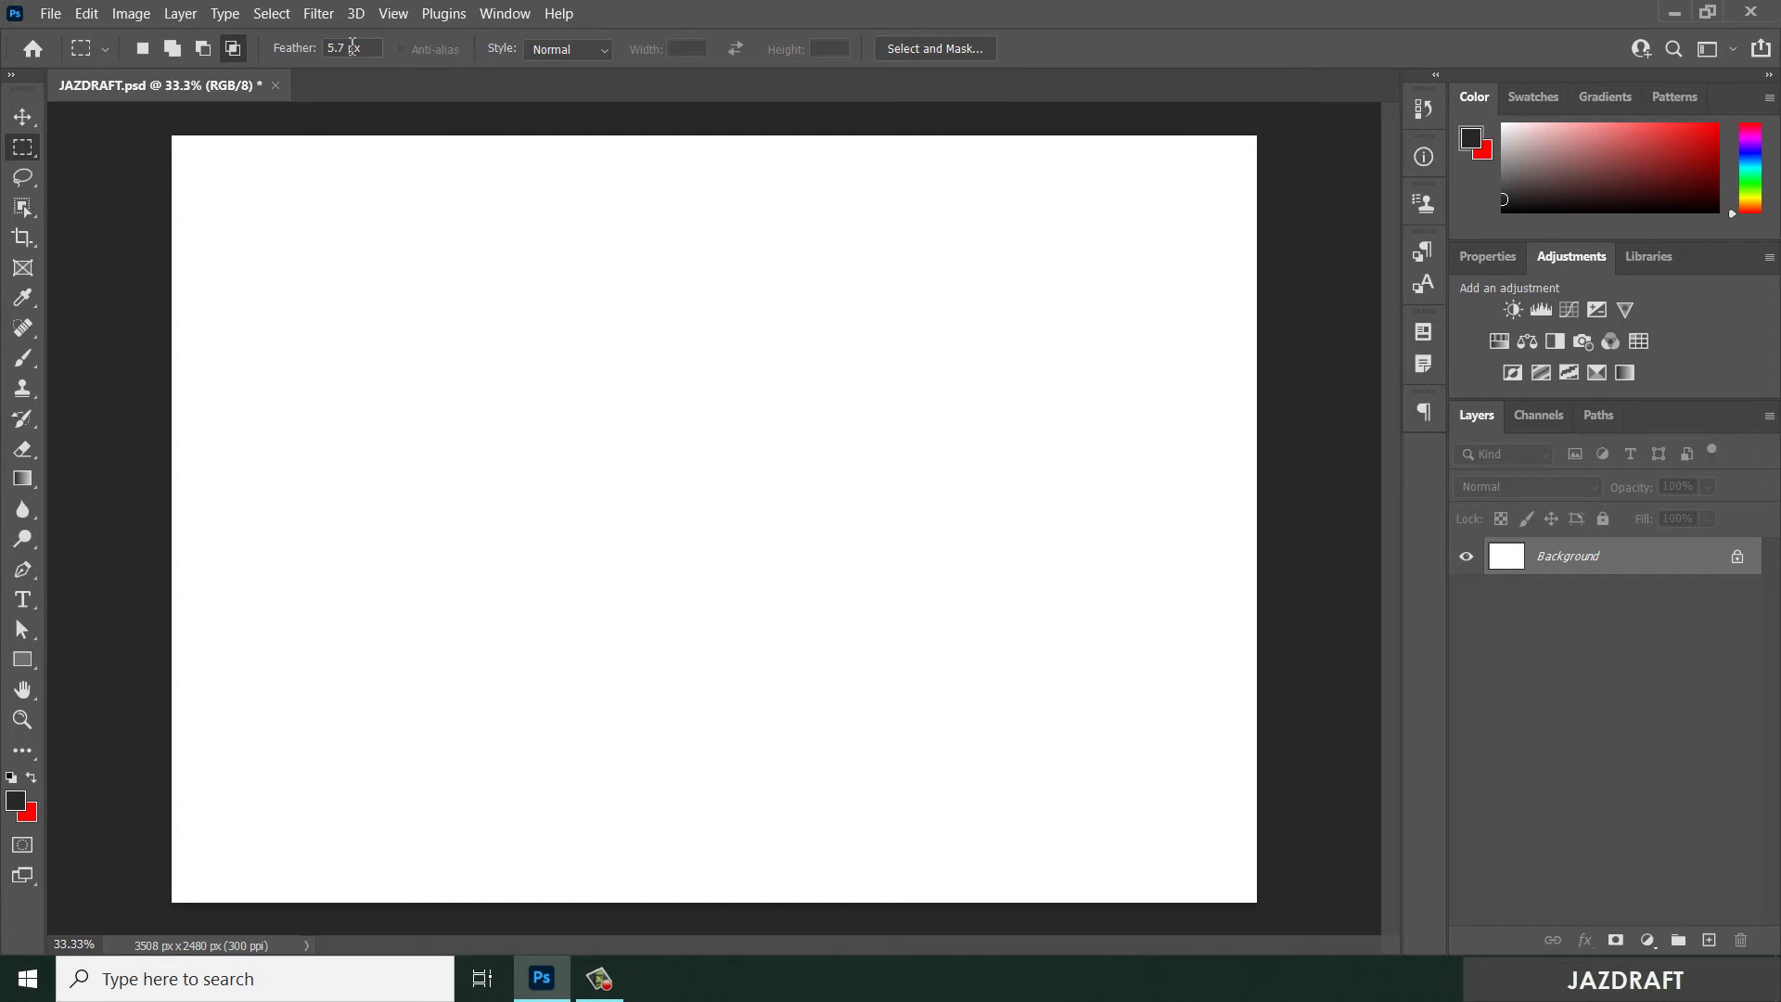
type("20")
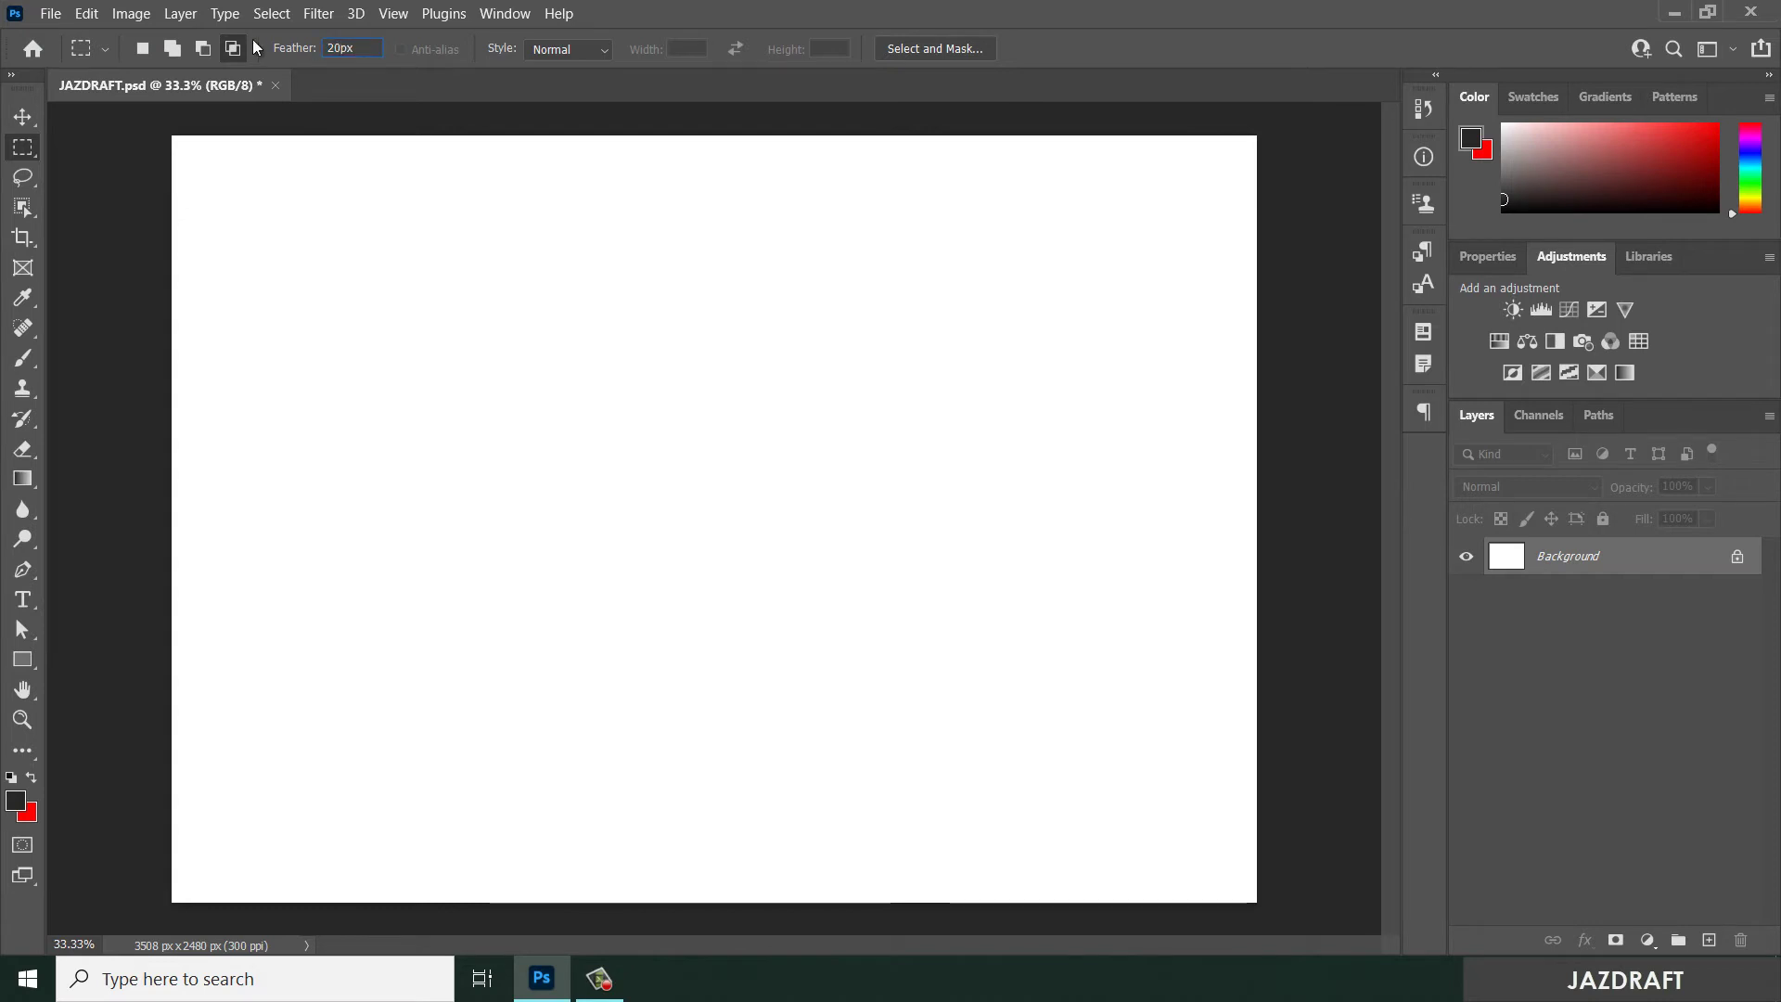
left_click_drag(325, 238, 1040, 743)
key("q")
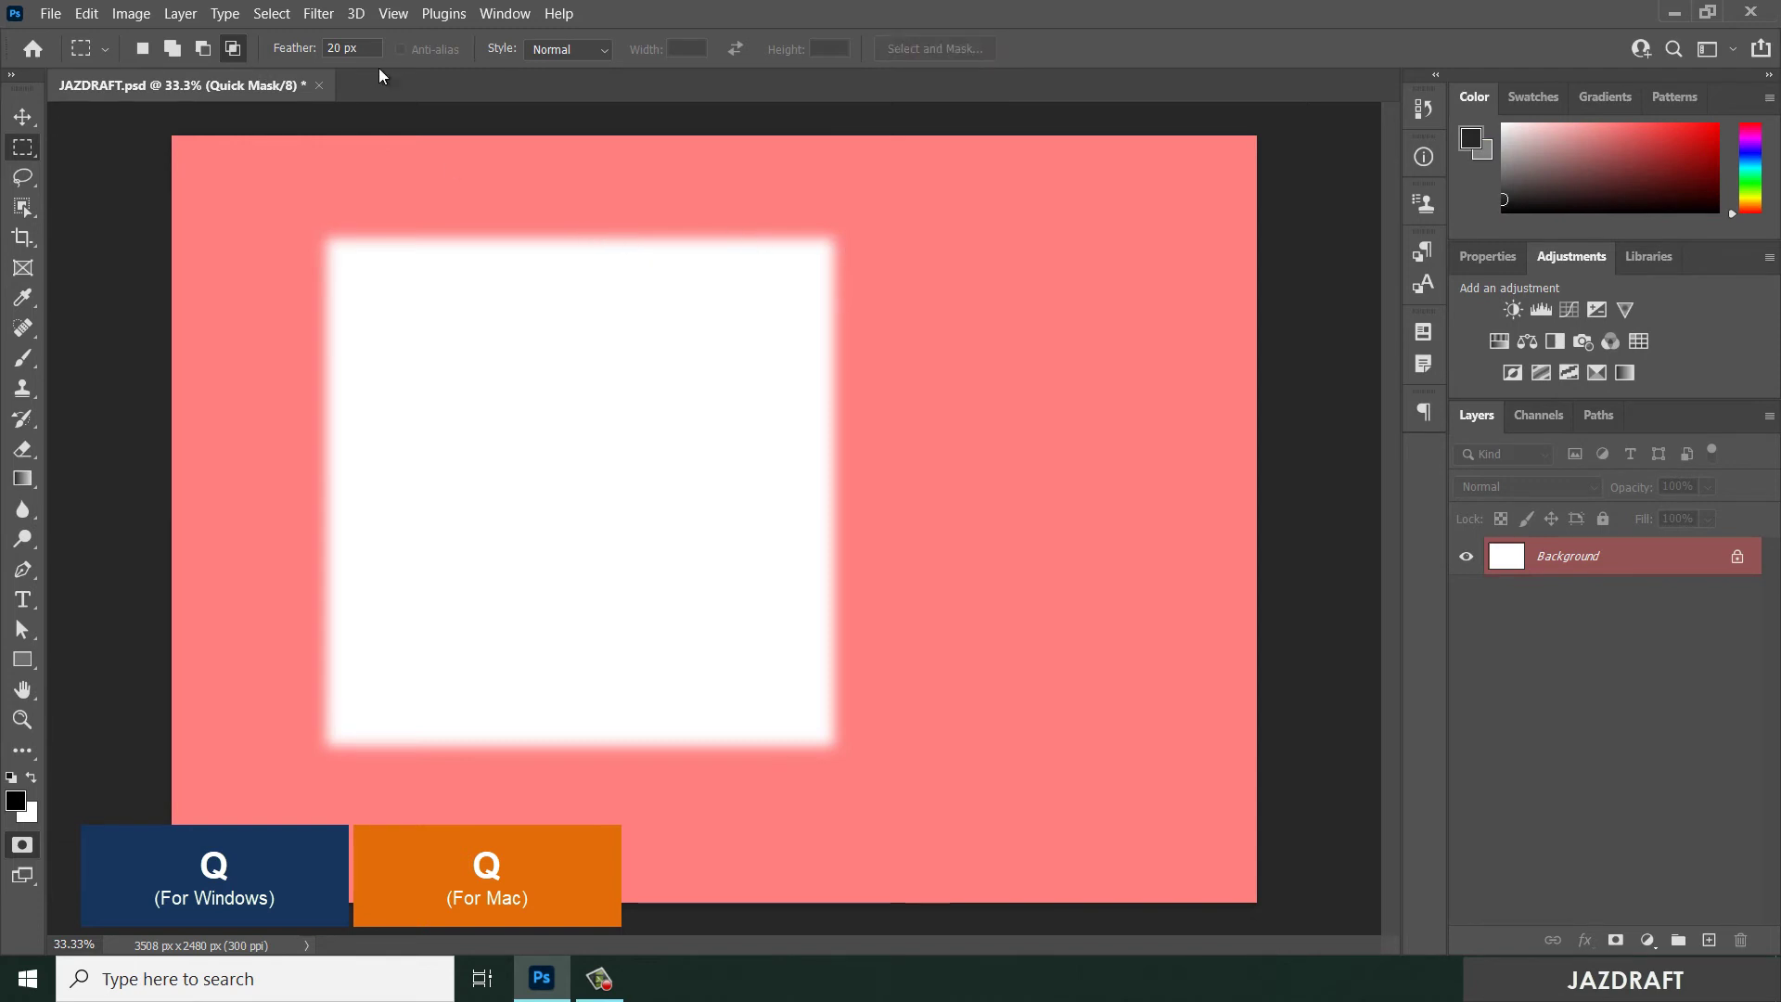
Toggle Quick Mask on and off to compare the 20 px feathered rectangle, then deselect
key("q")
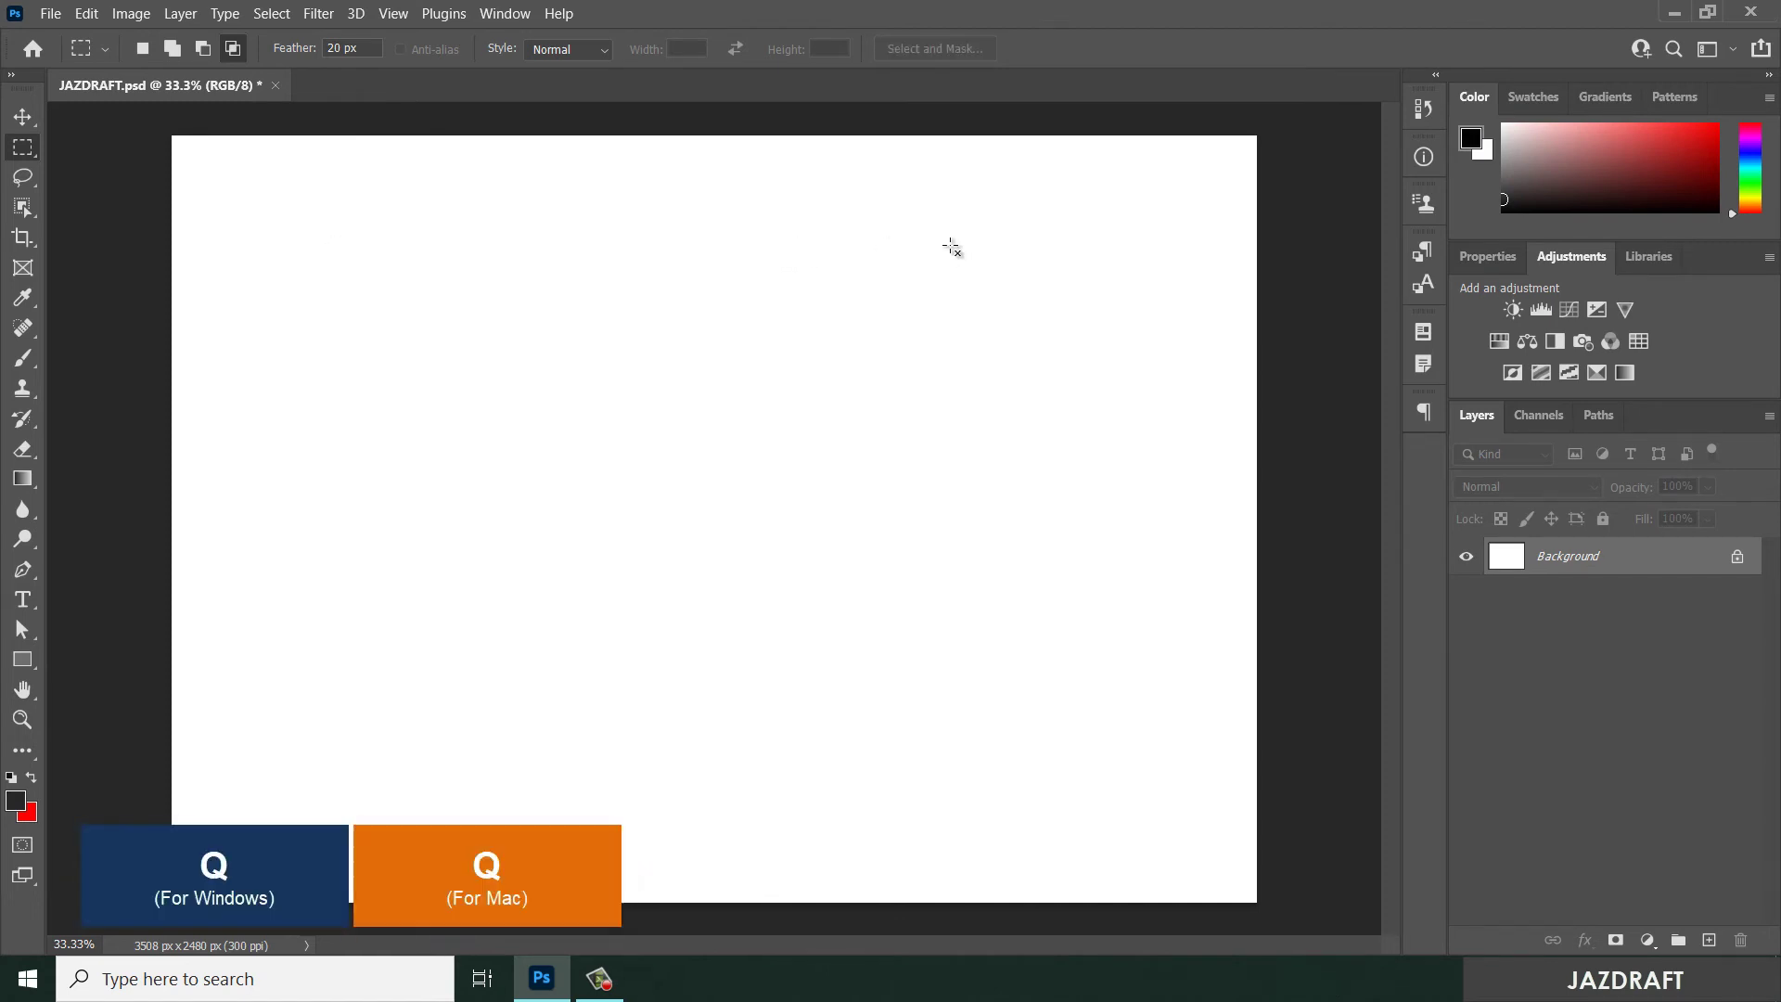
key("q")
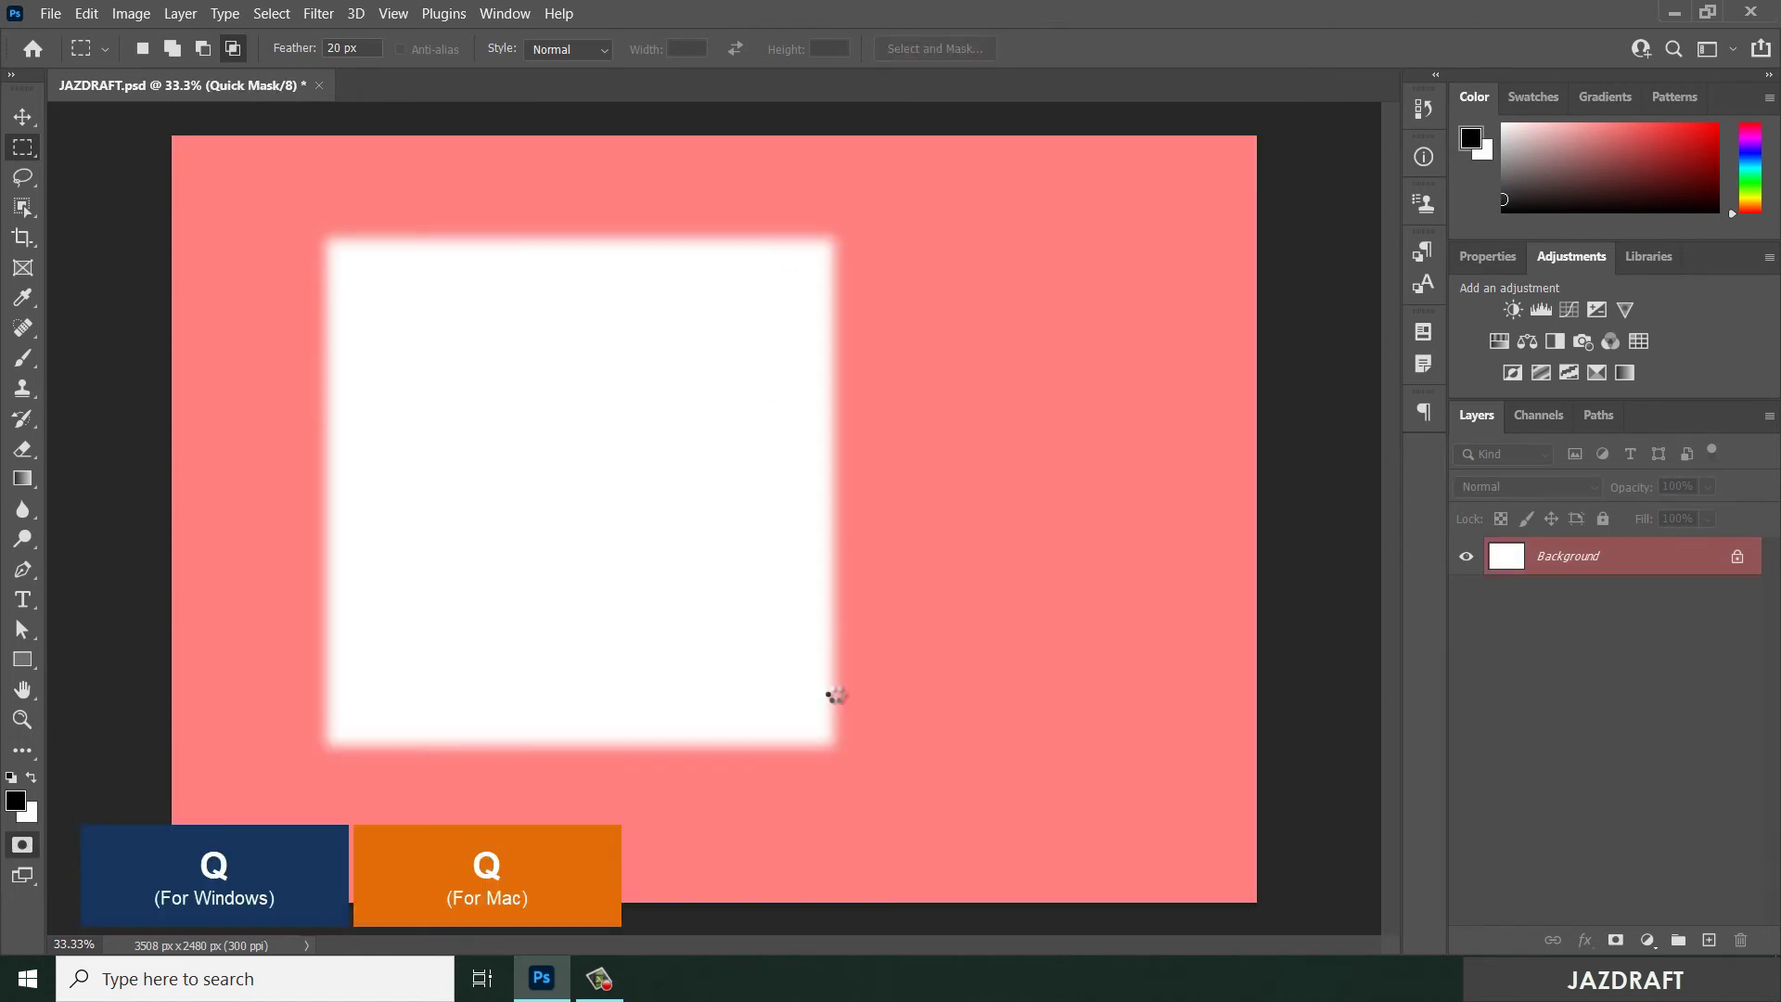
key("q")
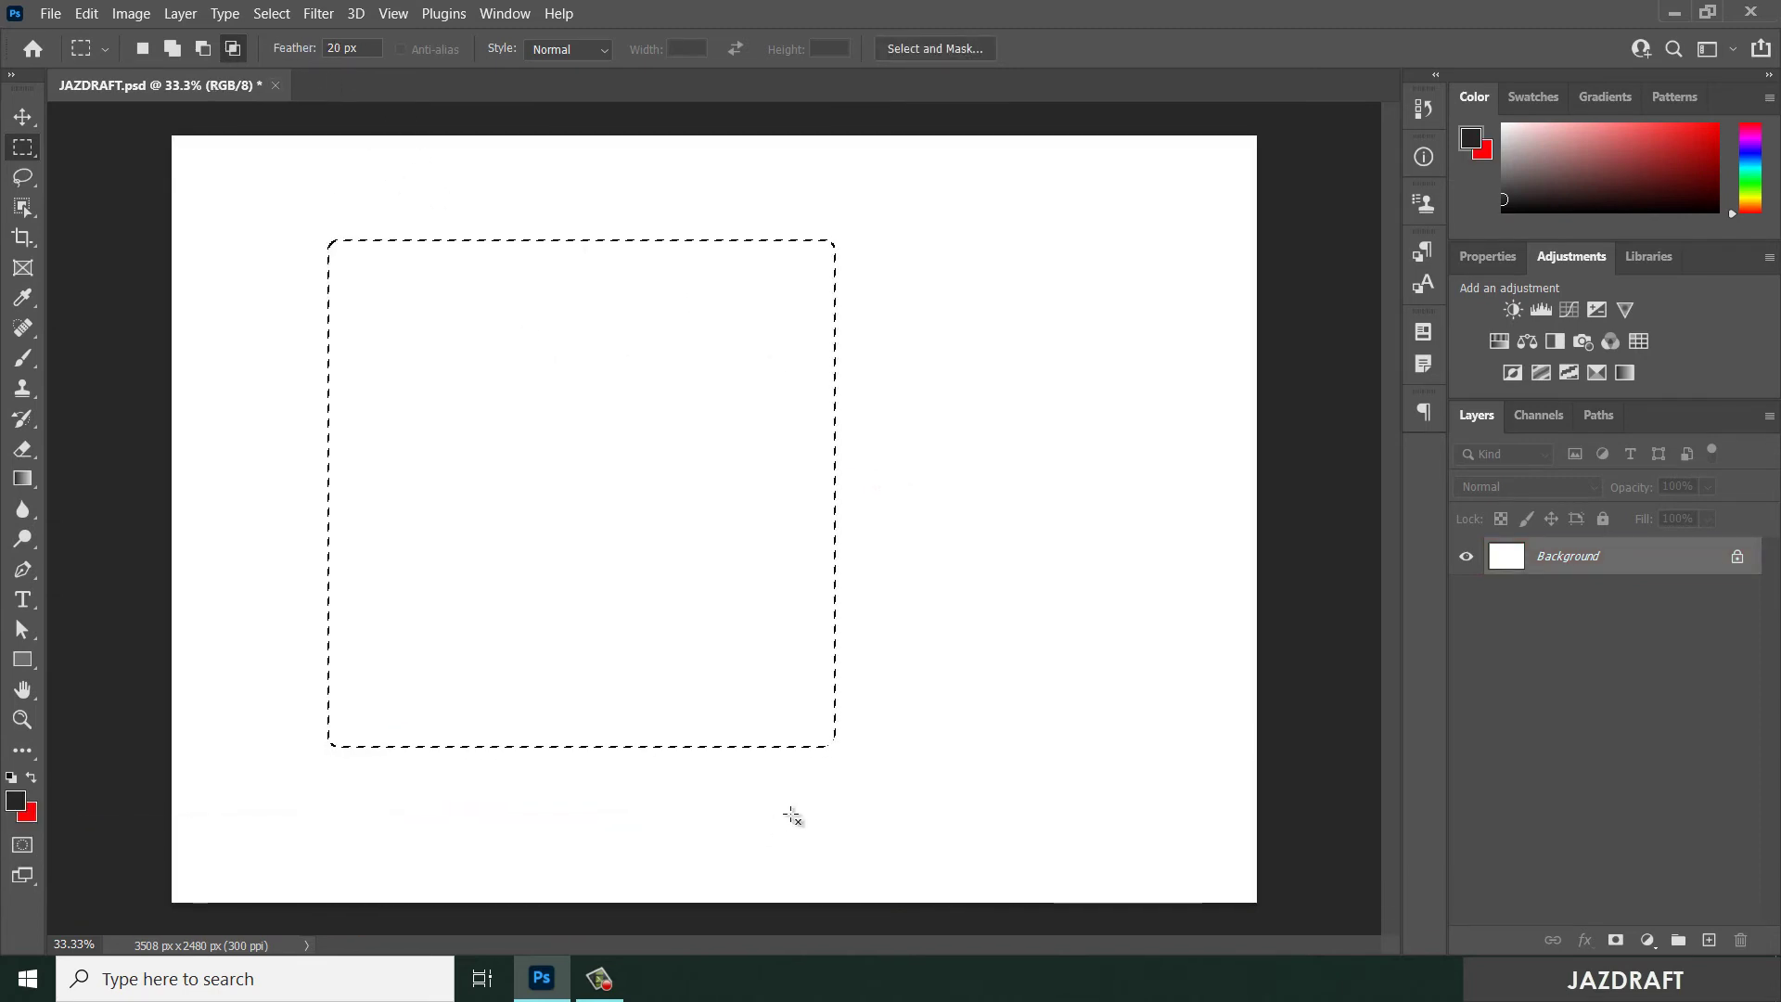
key("q")
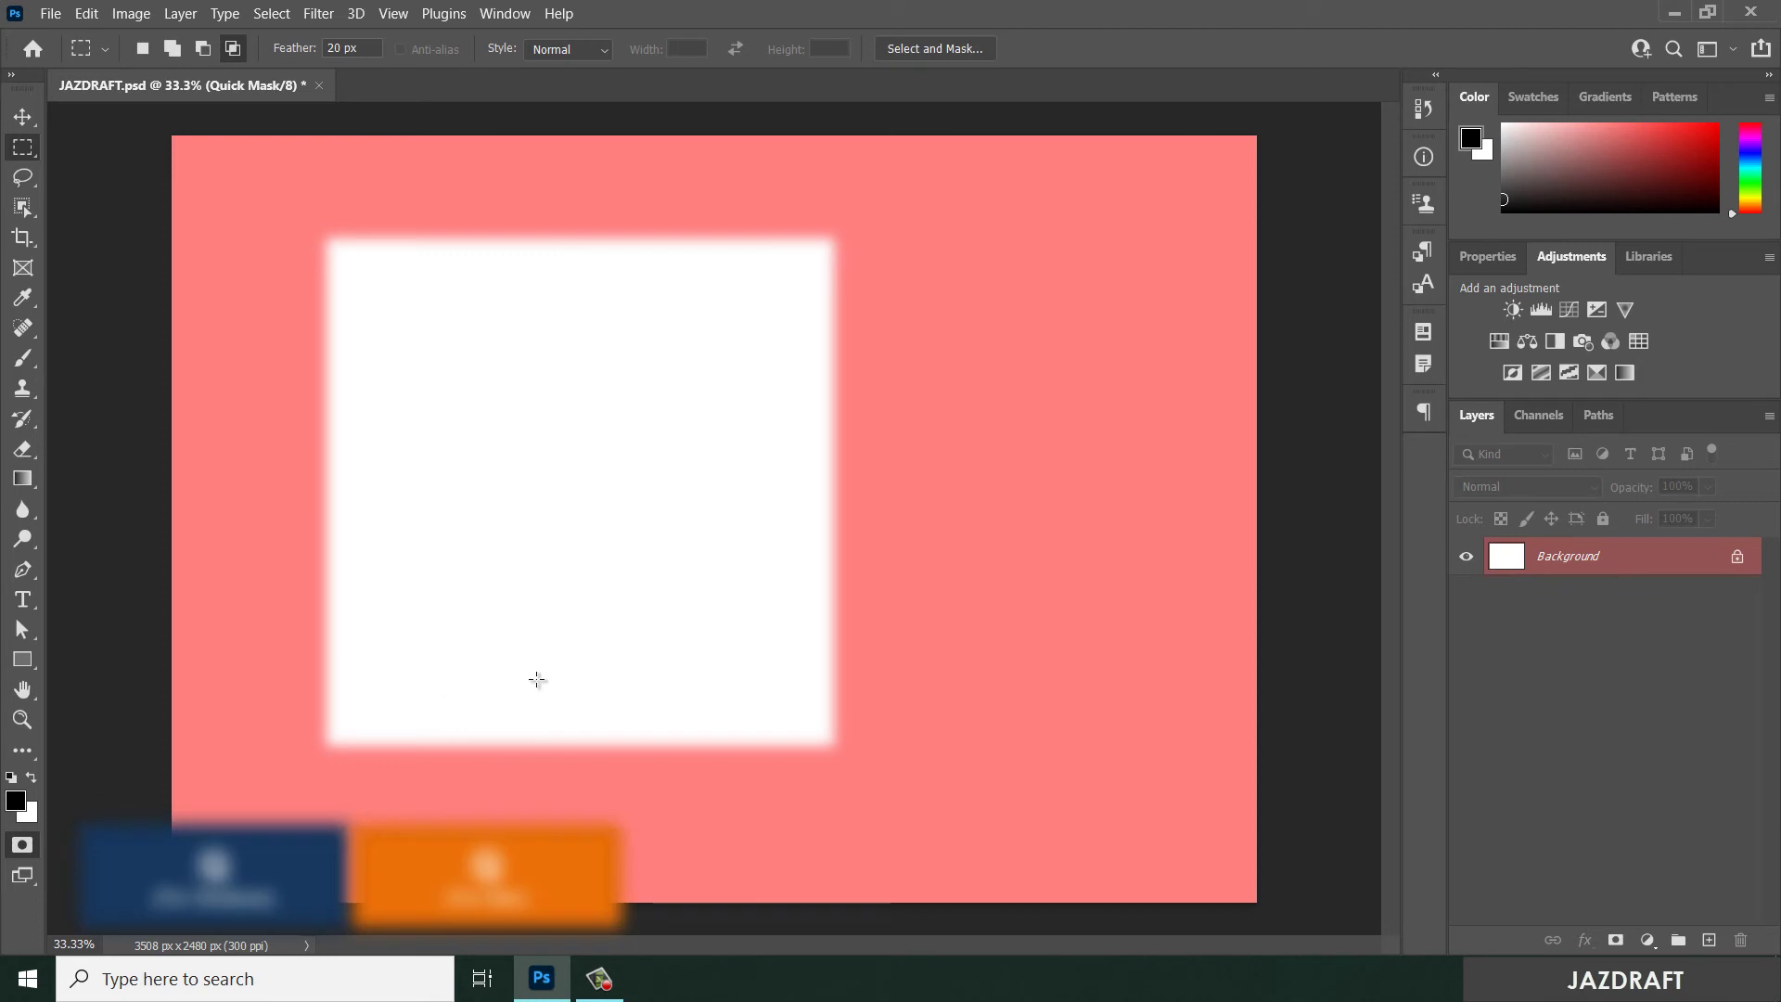
key("q")
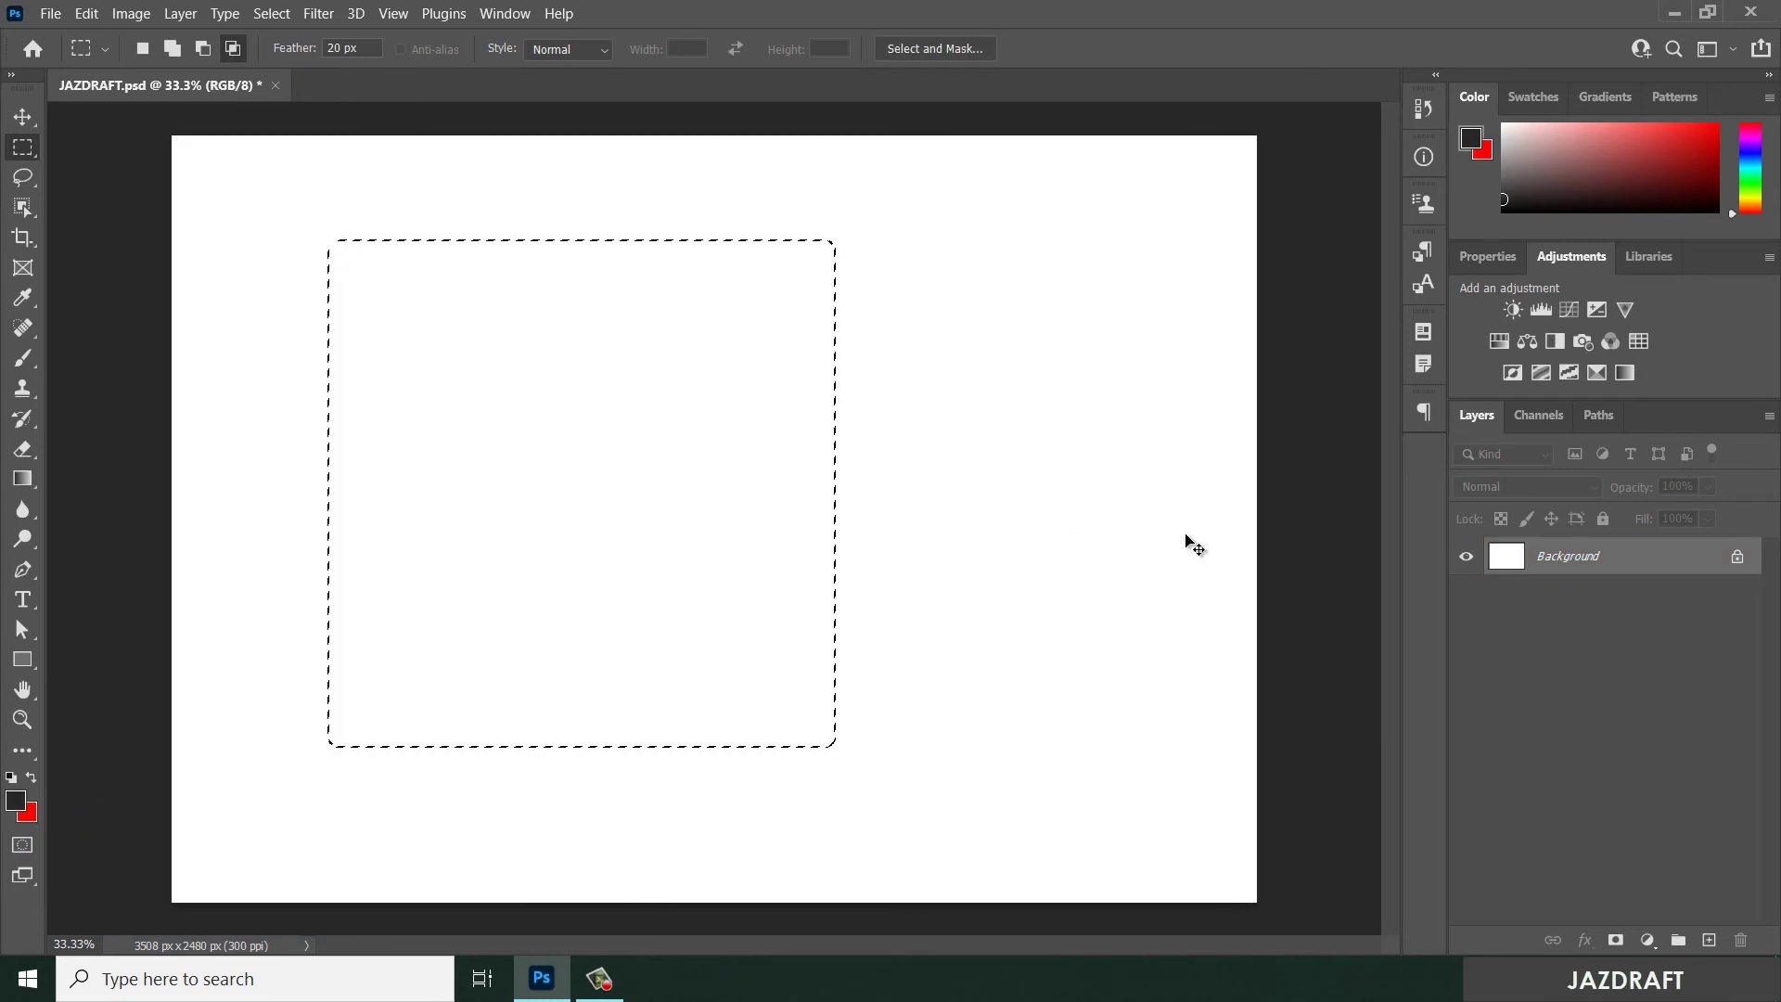
key("ctrl+d")
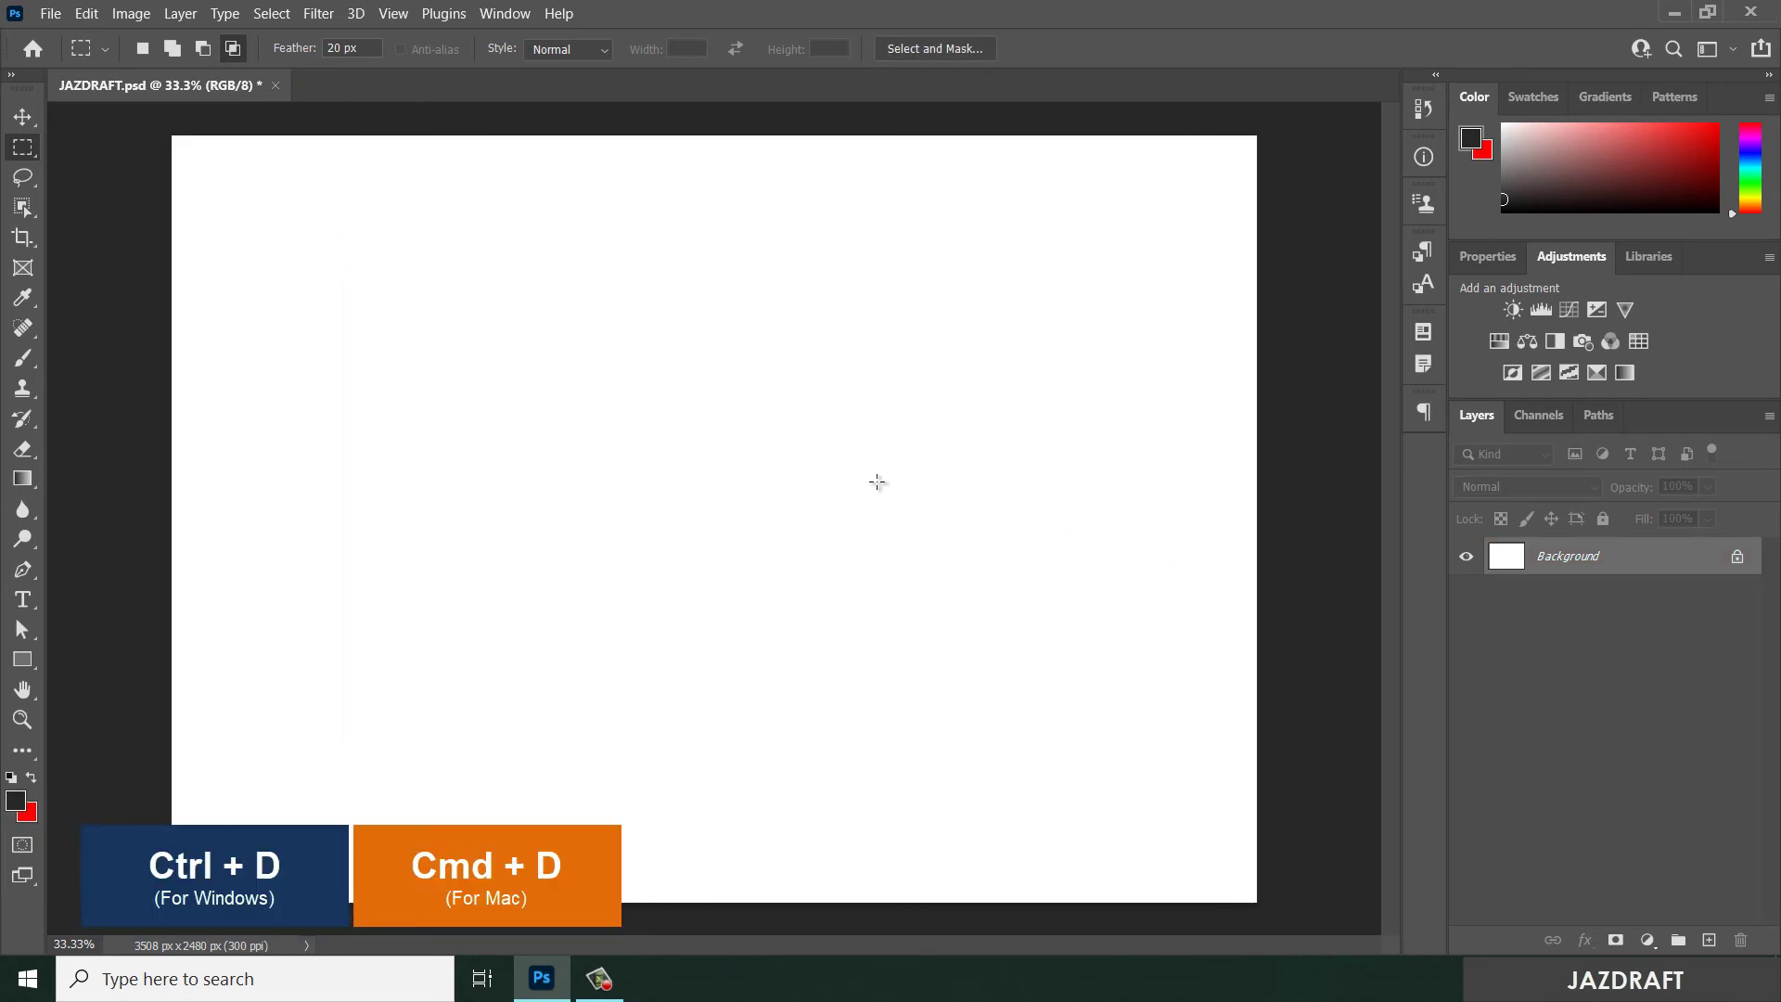
With the Elliptical Marquee, select a wide top ellipse, a lower-left ellipse, and a lower-right circle
right_click(31, 149)
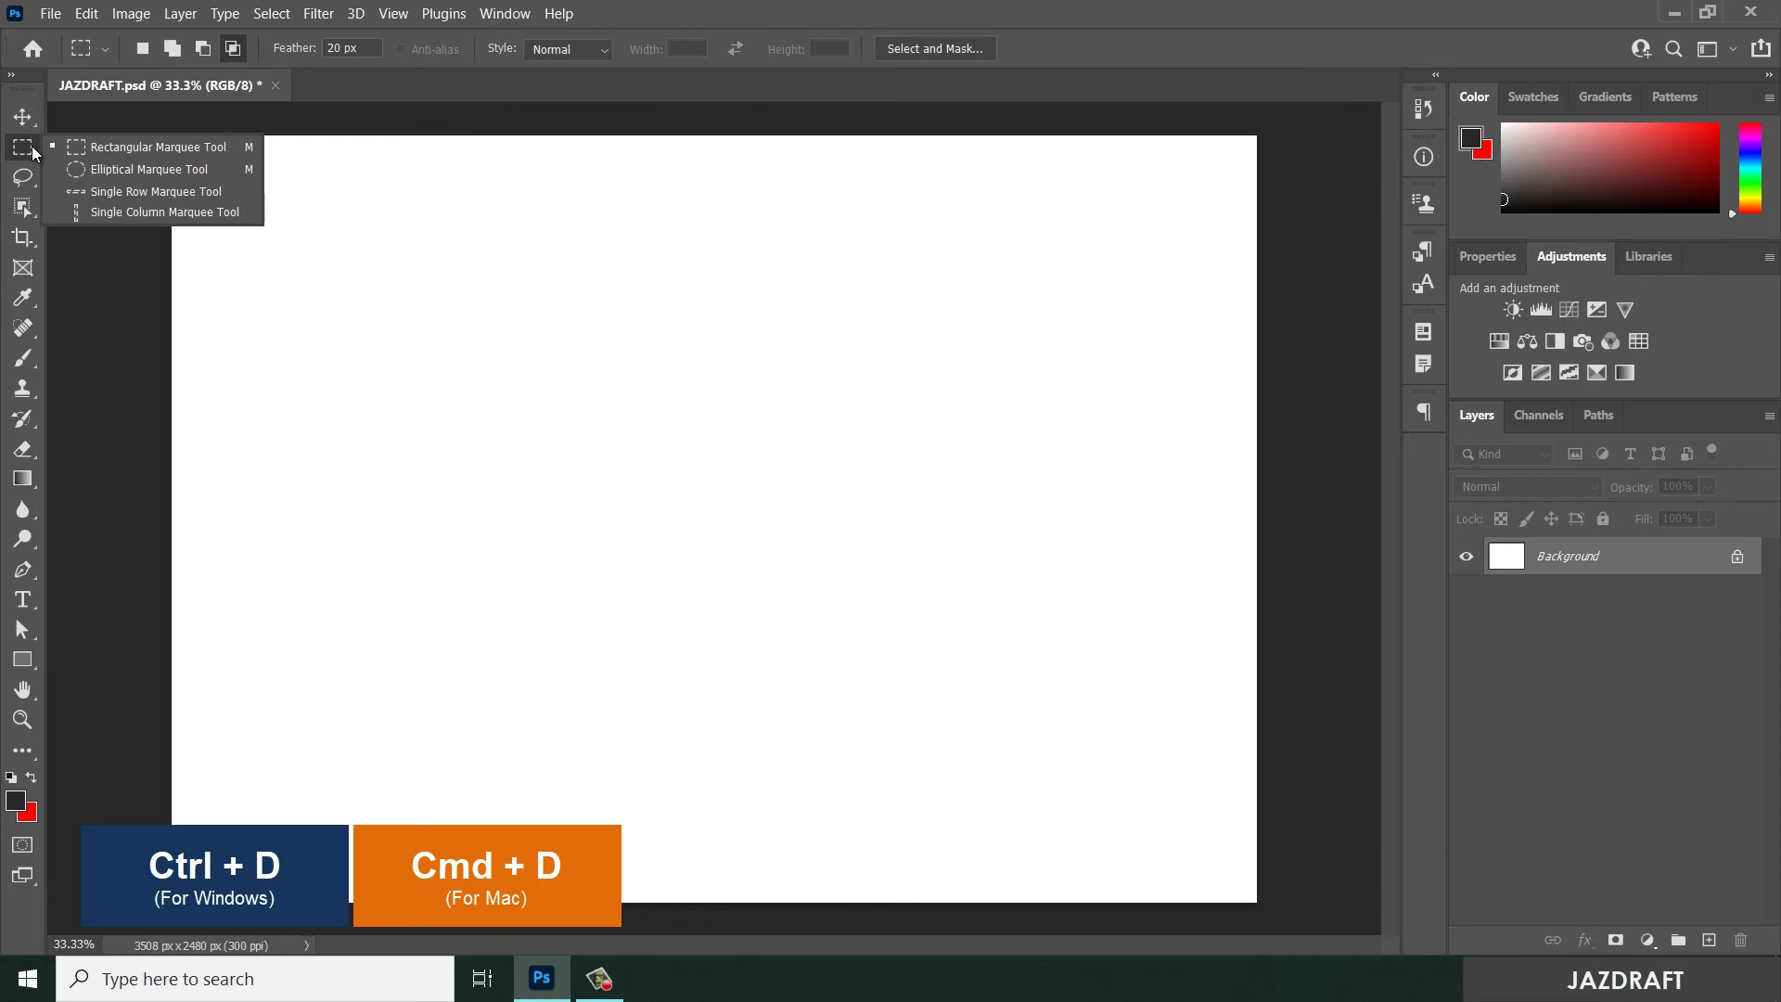
left_click(116, 170)
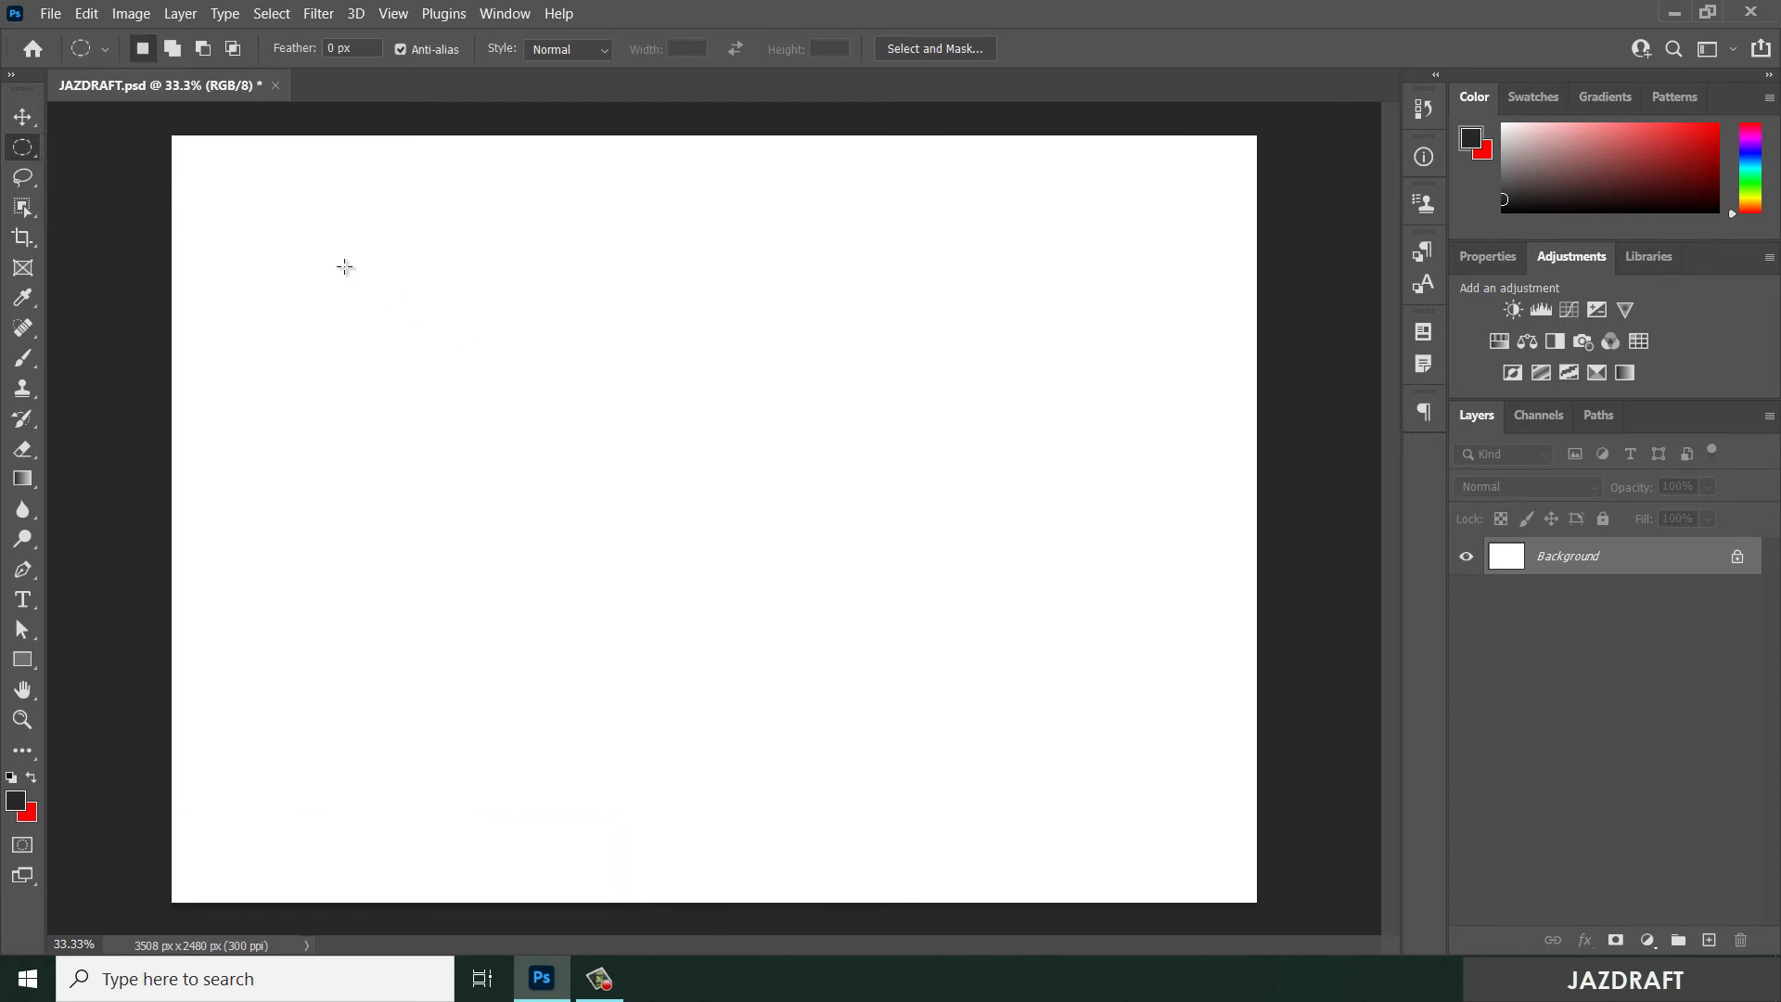
left_click_drag(259, 207, 1118, 573)
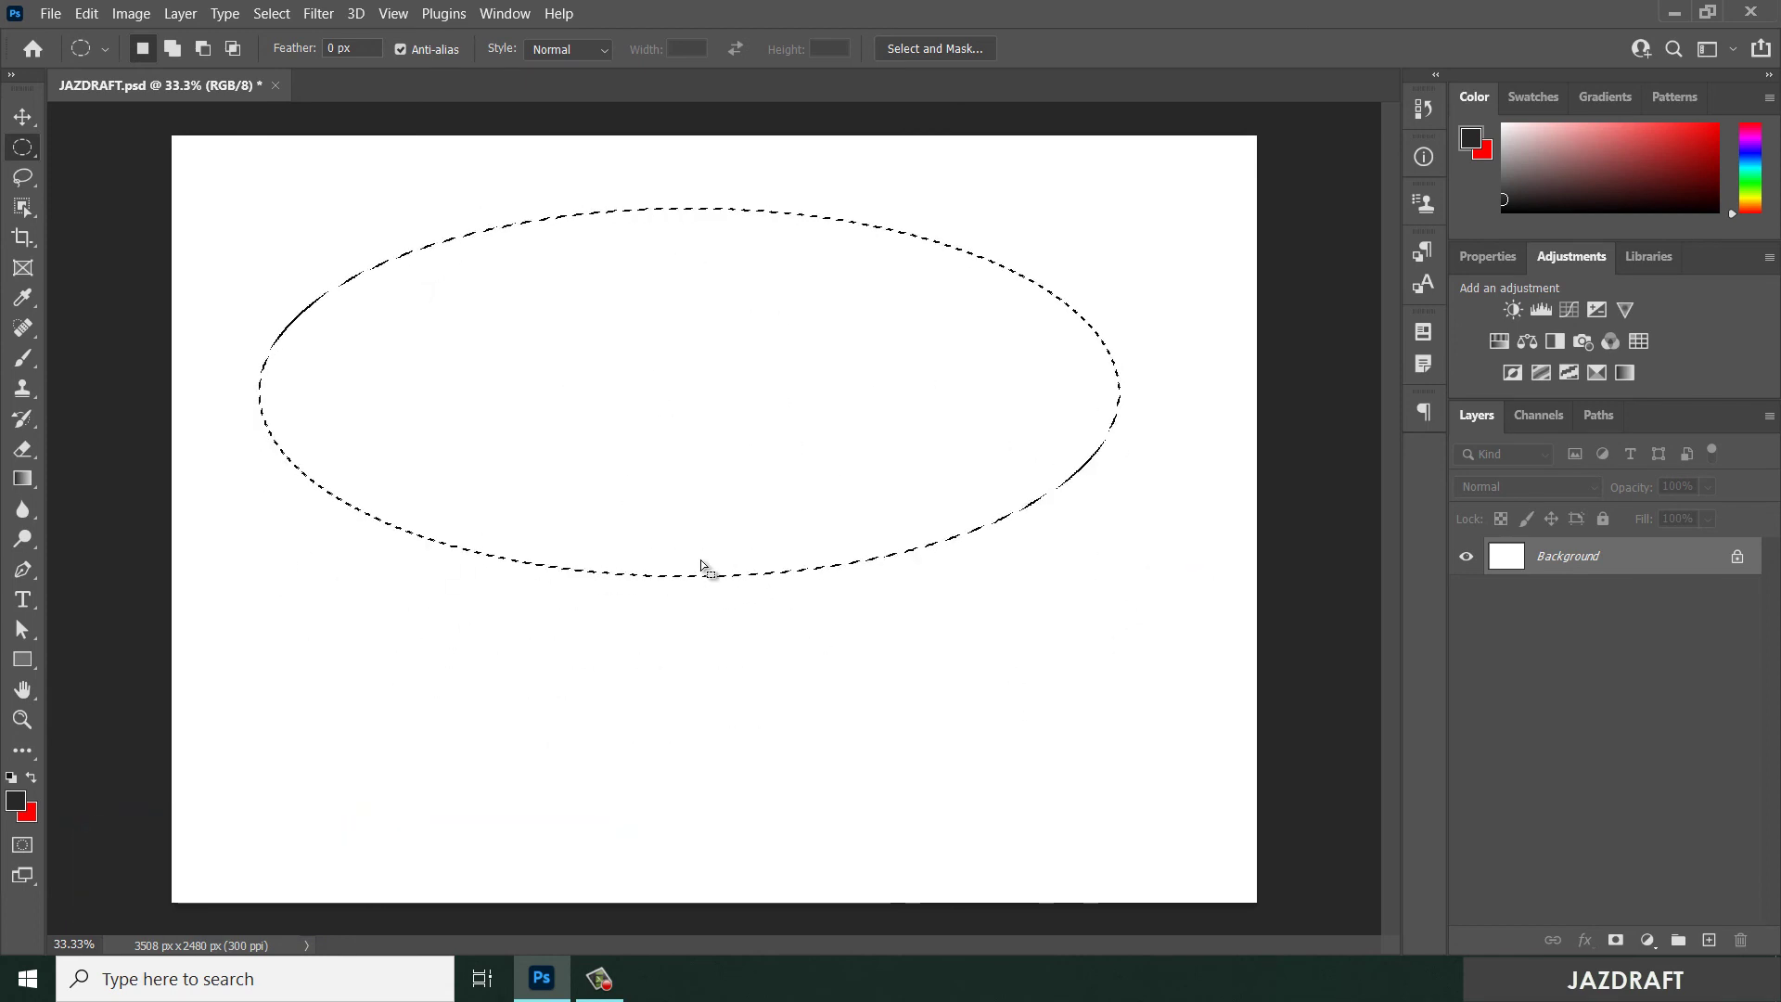
left_click_drag(327, 625, 657, 821)
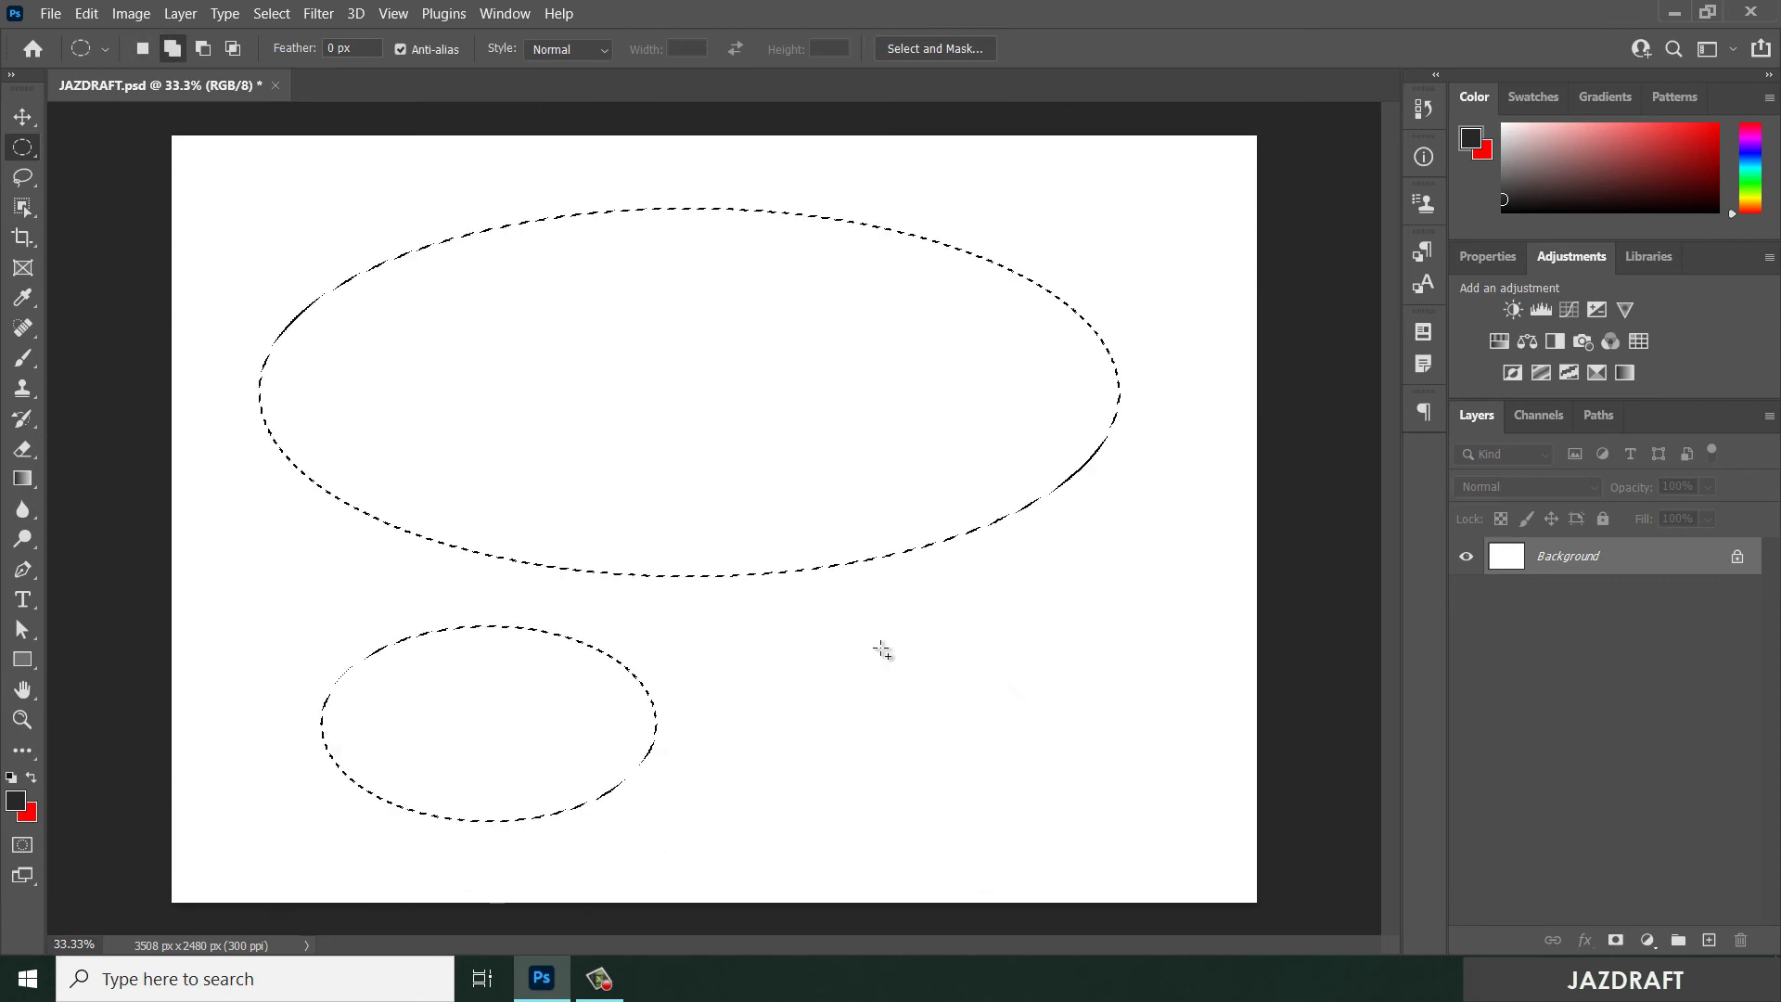
left_click_drag(835, 620, 1132, 815)
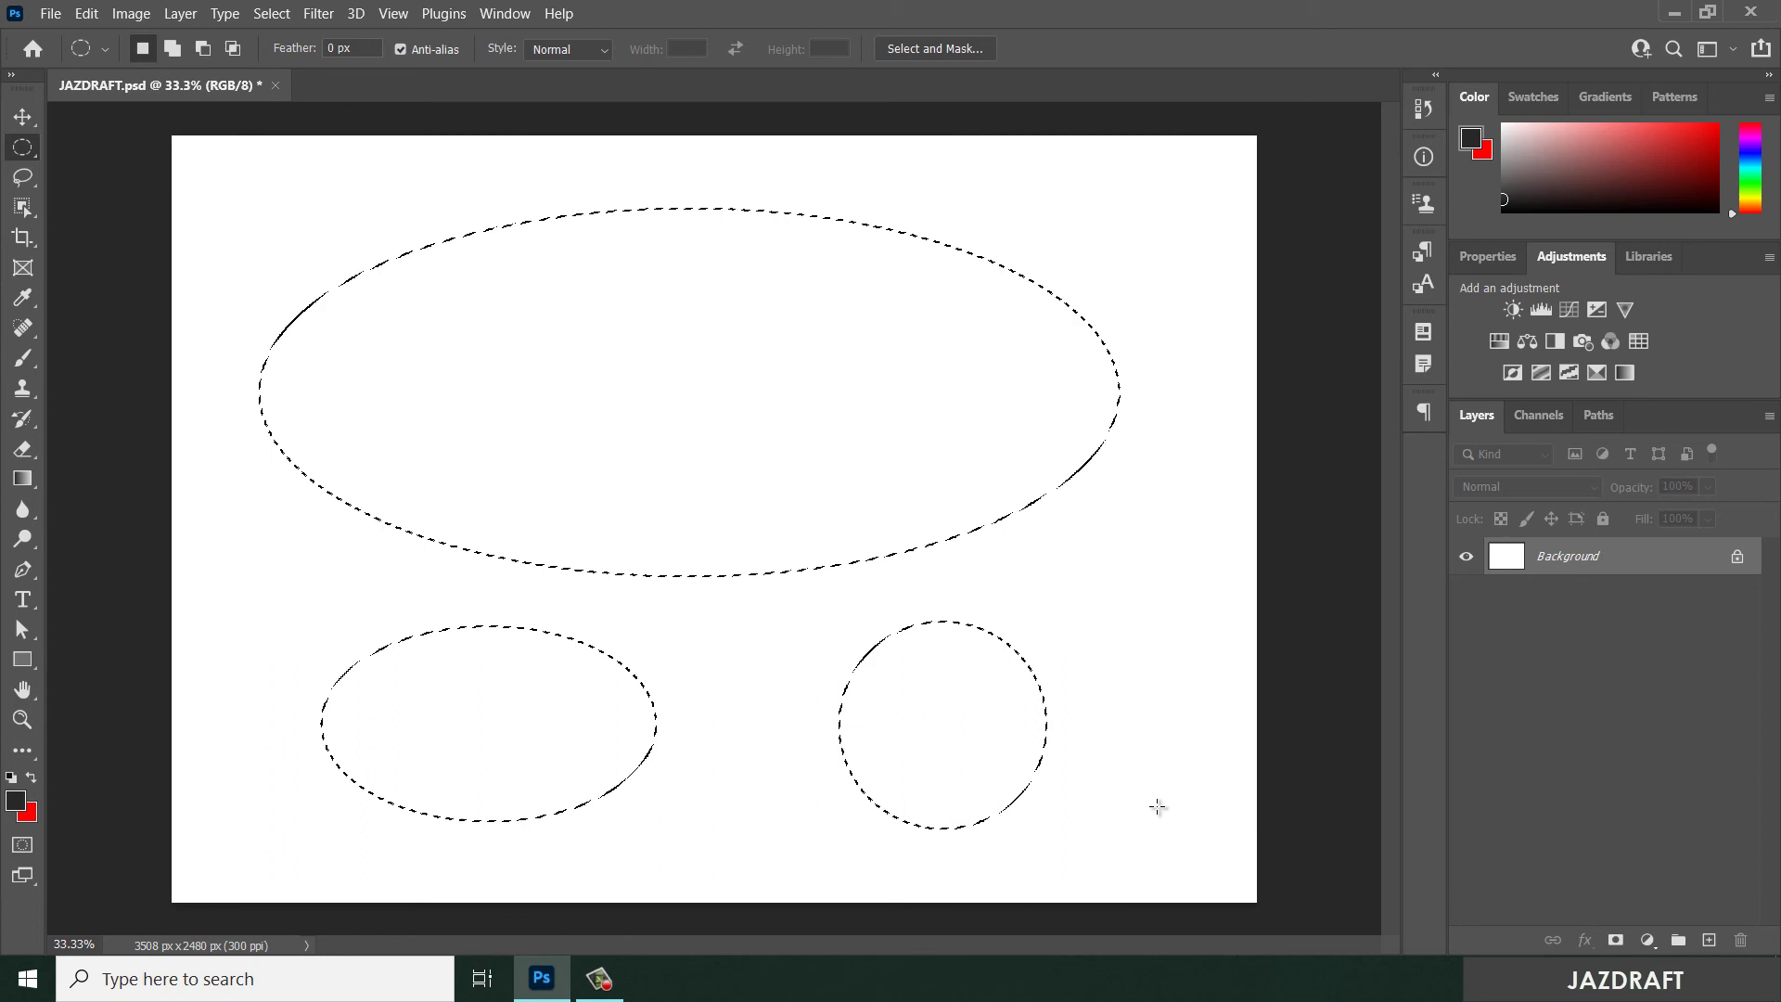
key("shift")
Add circles beside the lower-right circle, at the big ellipse's lower right, and into the lower-left ellipse
left_click_drag(1156, 801, 981, 649)
left_click_drag(1119, 543, 773, 383)
left_click_drag(563, 649, 563, 649)
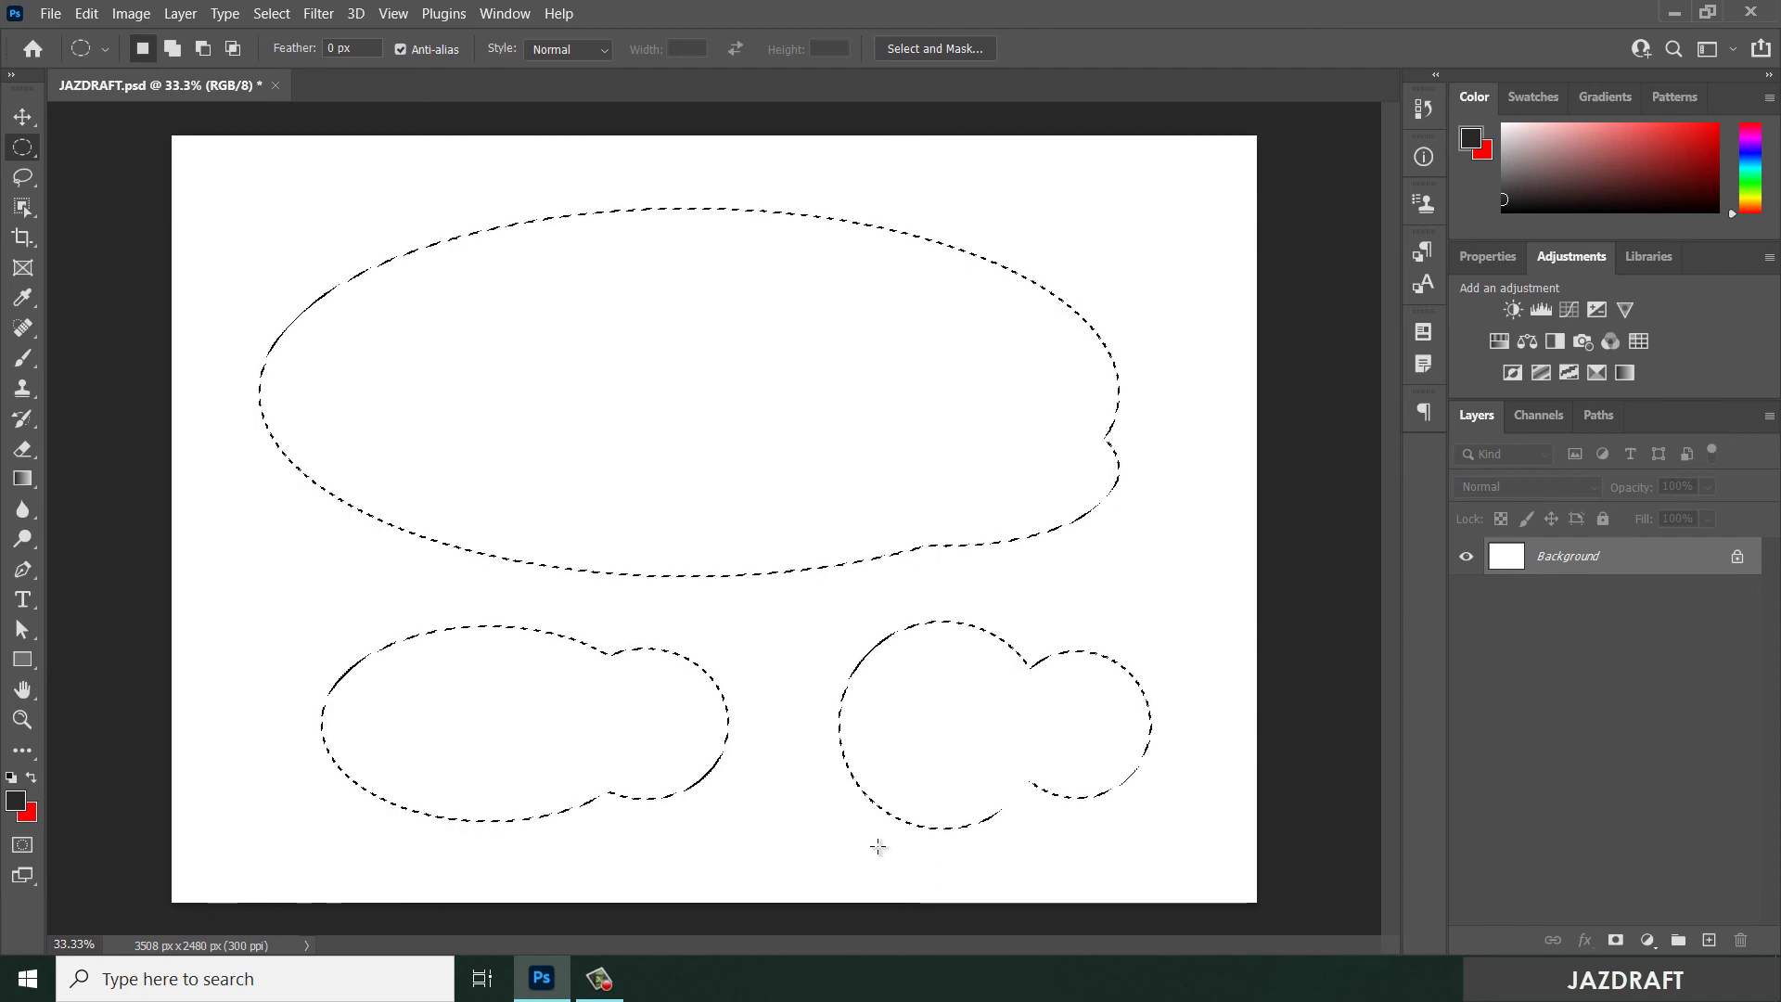
Subtract an ellipse from the big ellipse, intersect with a new large ellipse, then deselect
key("alt")
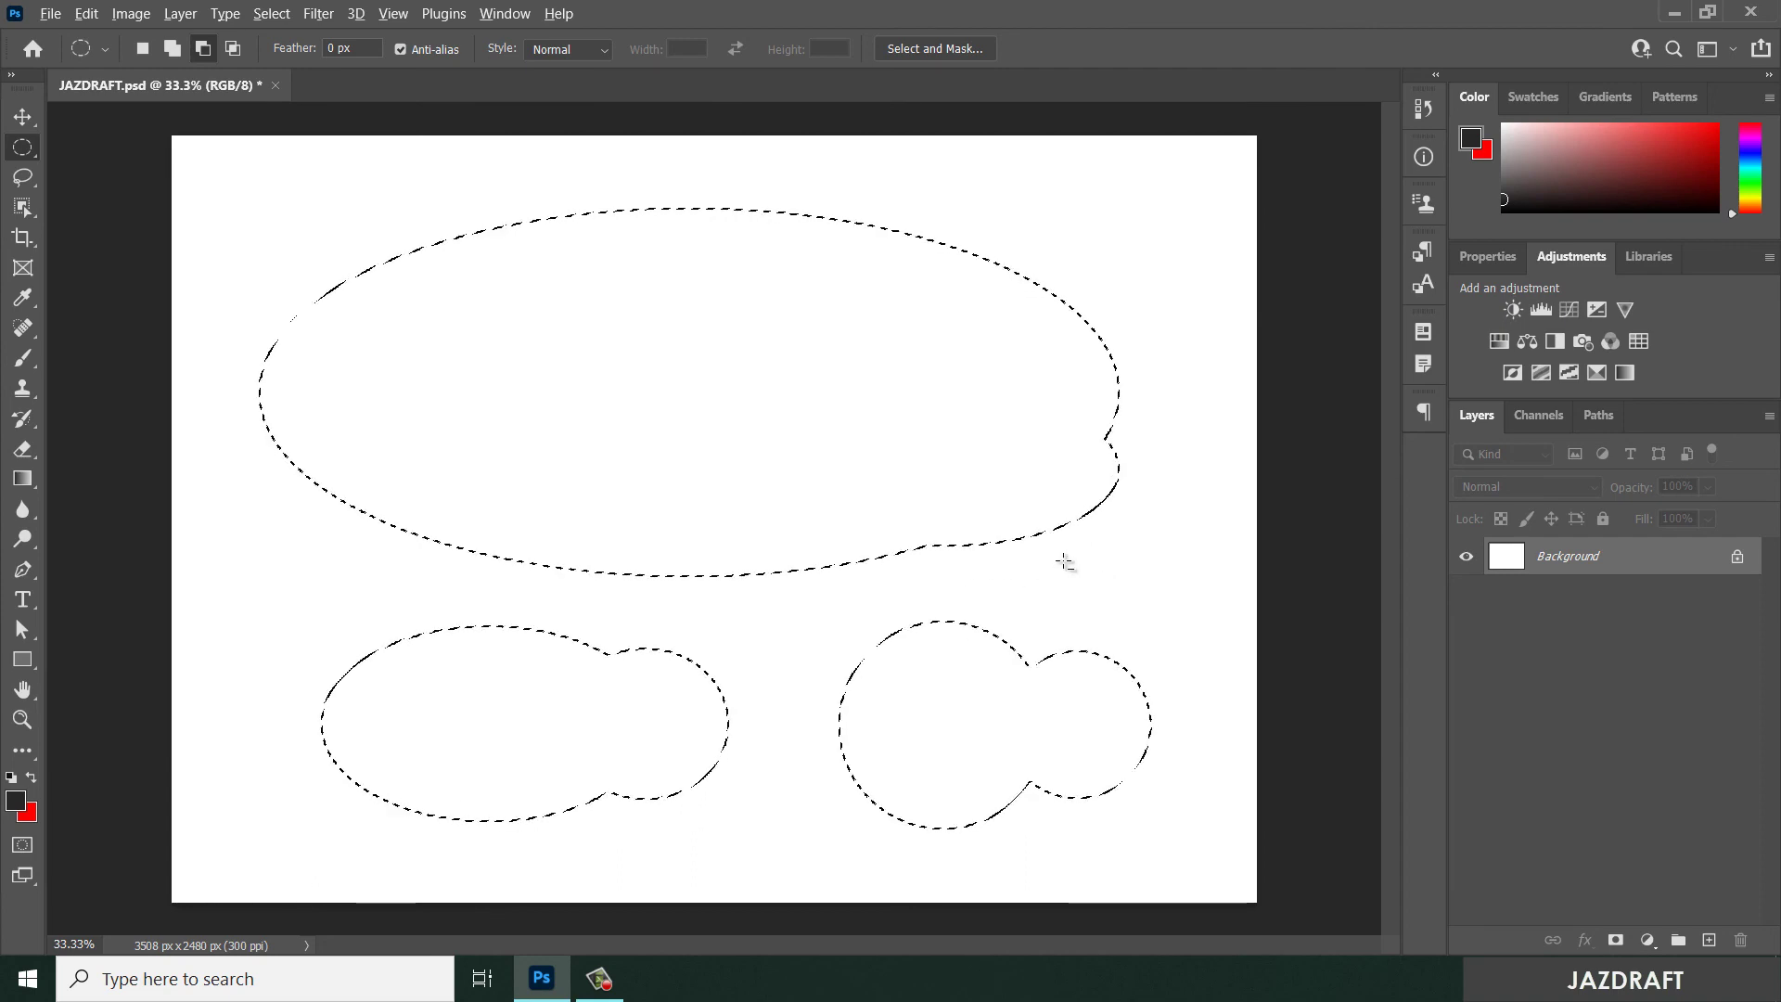
left_click_drag(530, 412, 530, 412)
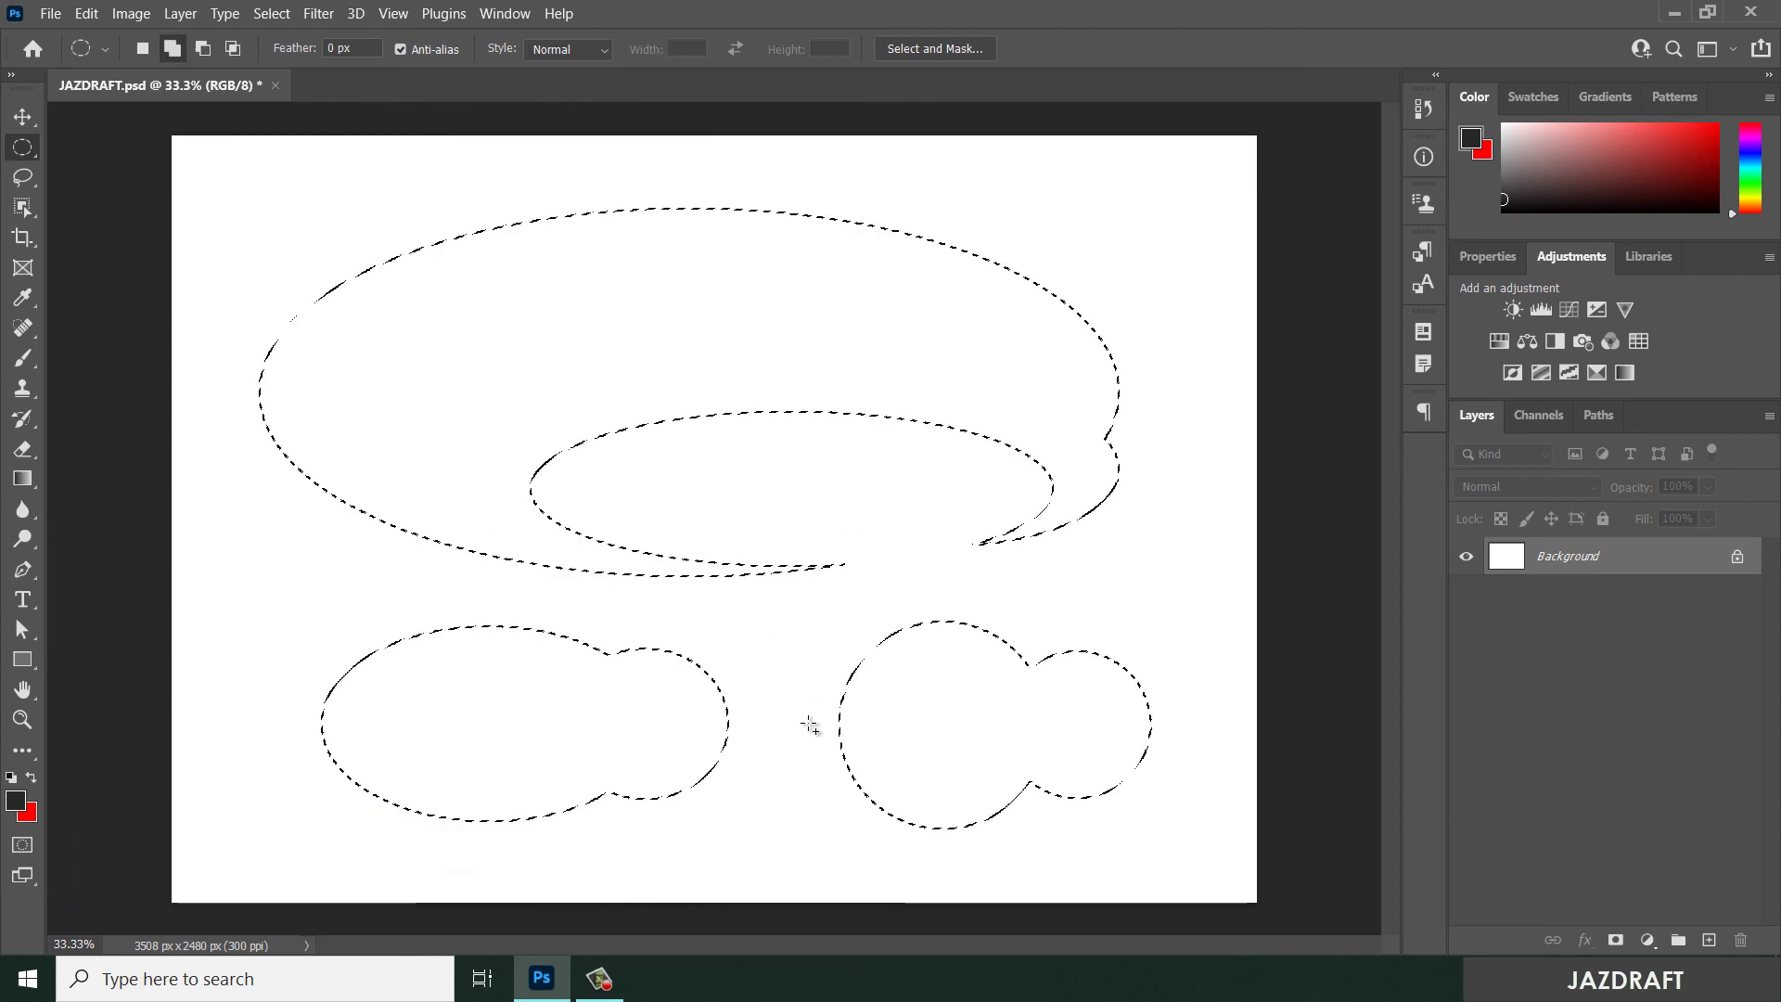
left_click_drag(481, 152, 1088, 892)
key("ctrl+d")
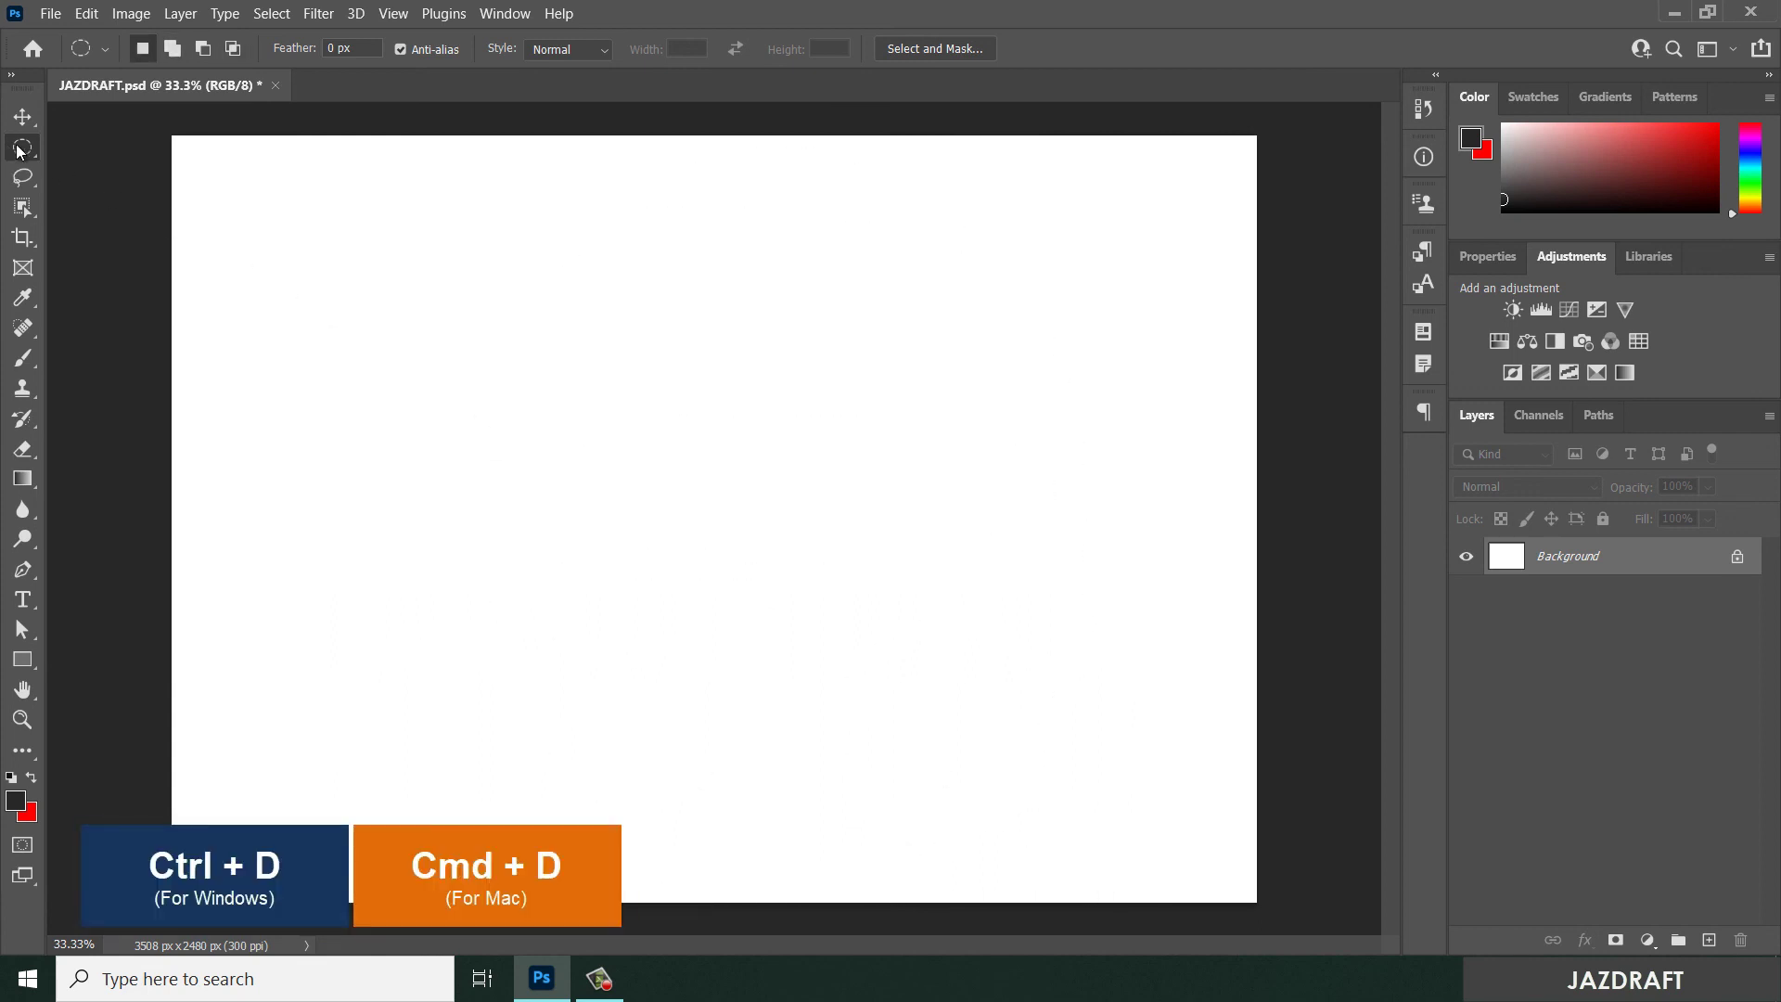